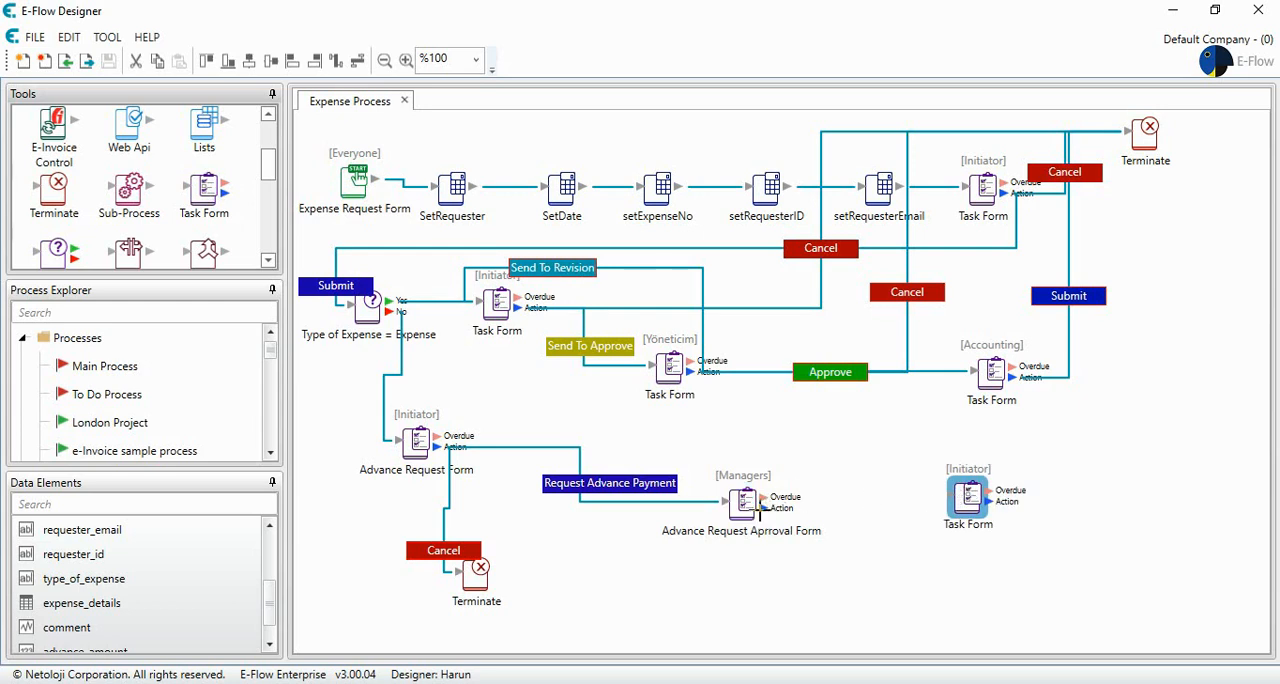
# - Connect the Managers approval form's Action output to the unconnected Initiator task form and set the connection's button text to "Send To Accounting"
pyautogui.moveTo(760, 510)
pyautogui.mouseDown()
pyautogui.moveTo(938, 528)
pyautogui.moveTo(968, 500)
pyautogui.mouseUp()
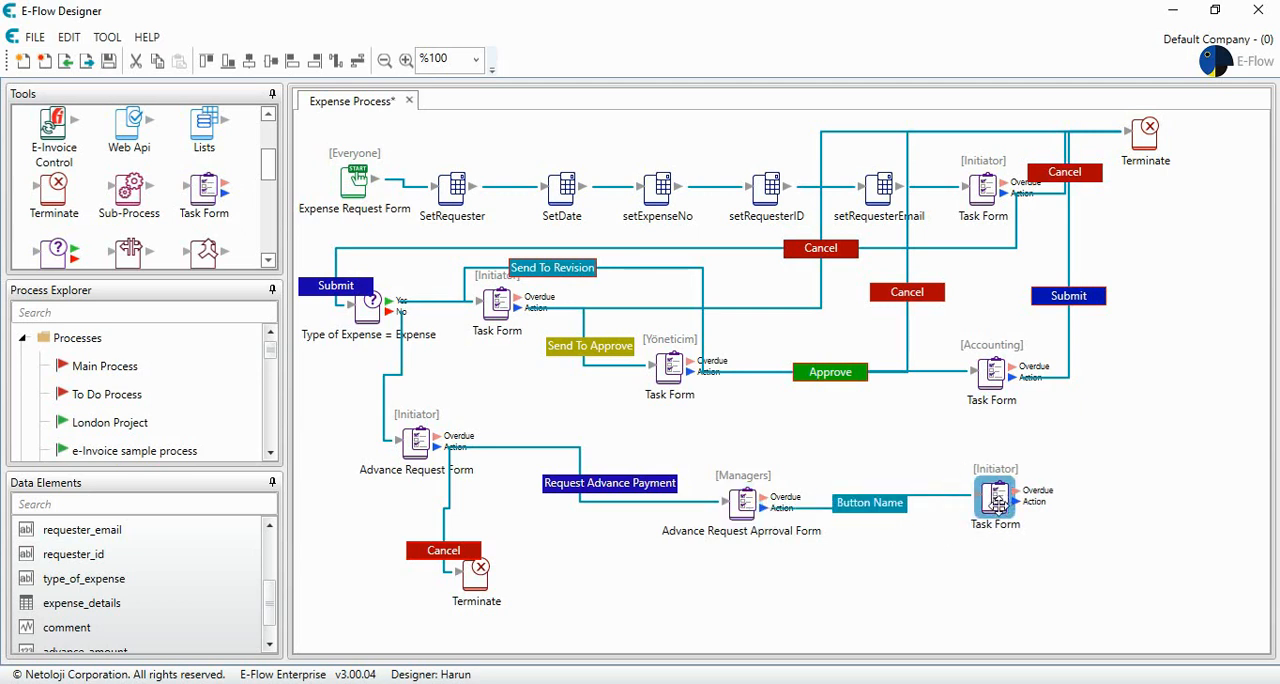
pyautogui.doubleClick(886, 513)
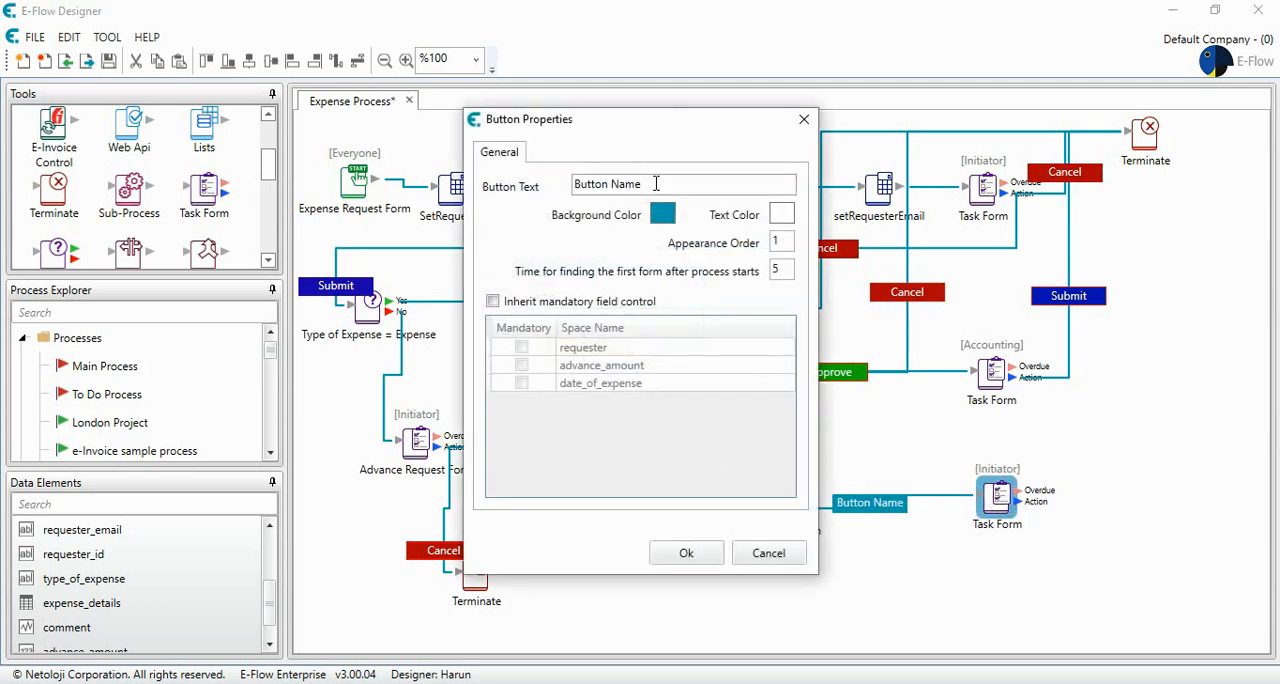
pyautogui.moveTo(663, 184); pyautogui.dragTo(512, 188)
pyautogui.write('Send To Accounting')
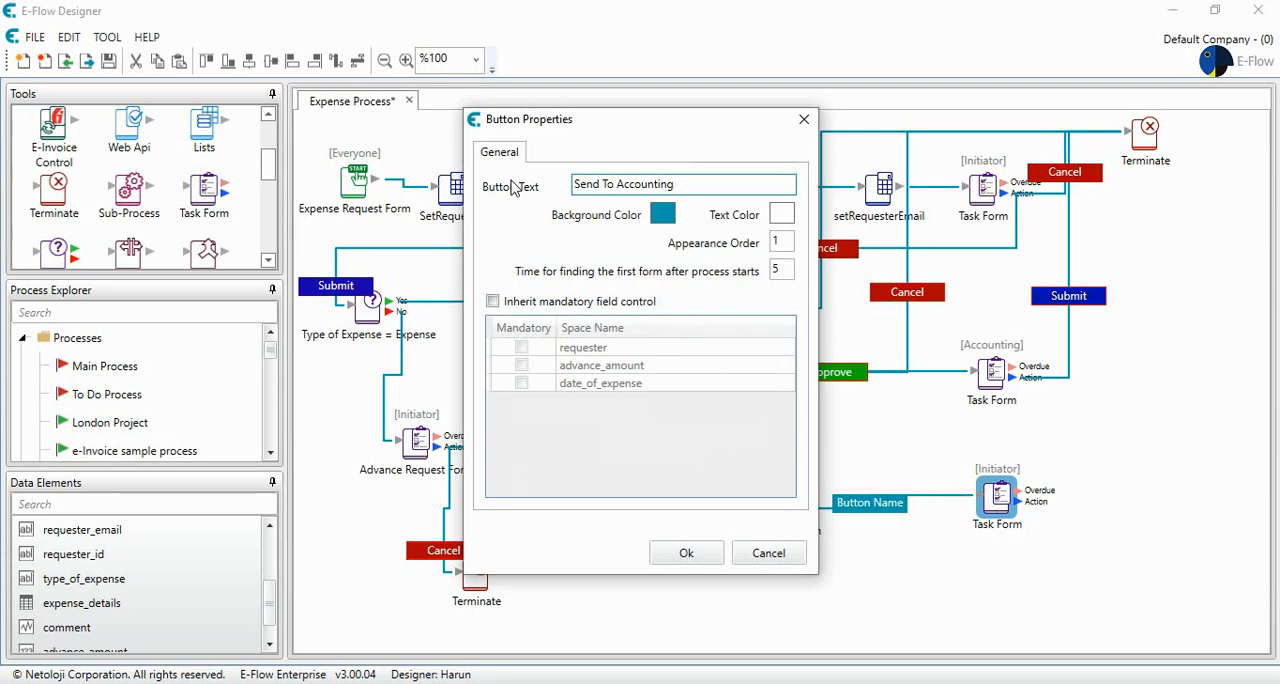
# - Set the Send To Accounting button's background color to green #03AE16 and apply the button properties
pyautogui.click(662, 213)
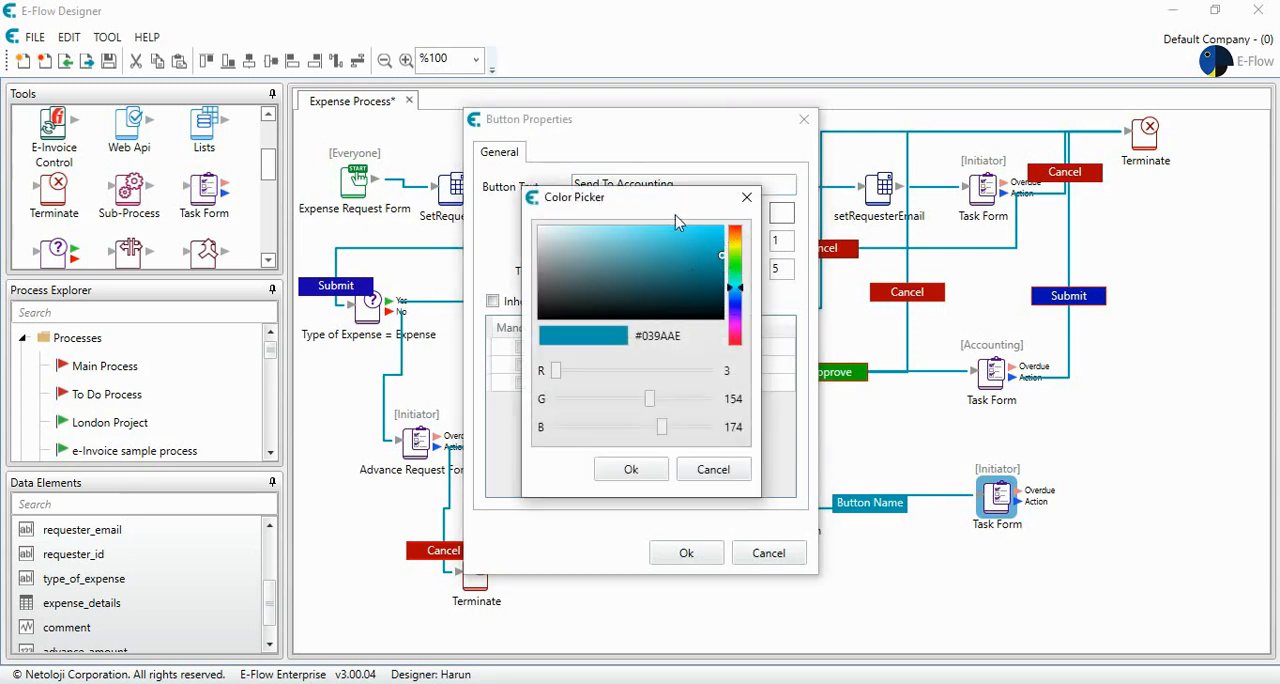
pyautogui.moveTo(743, 296); pyautogui.dragTo(740, 267)
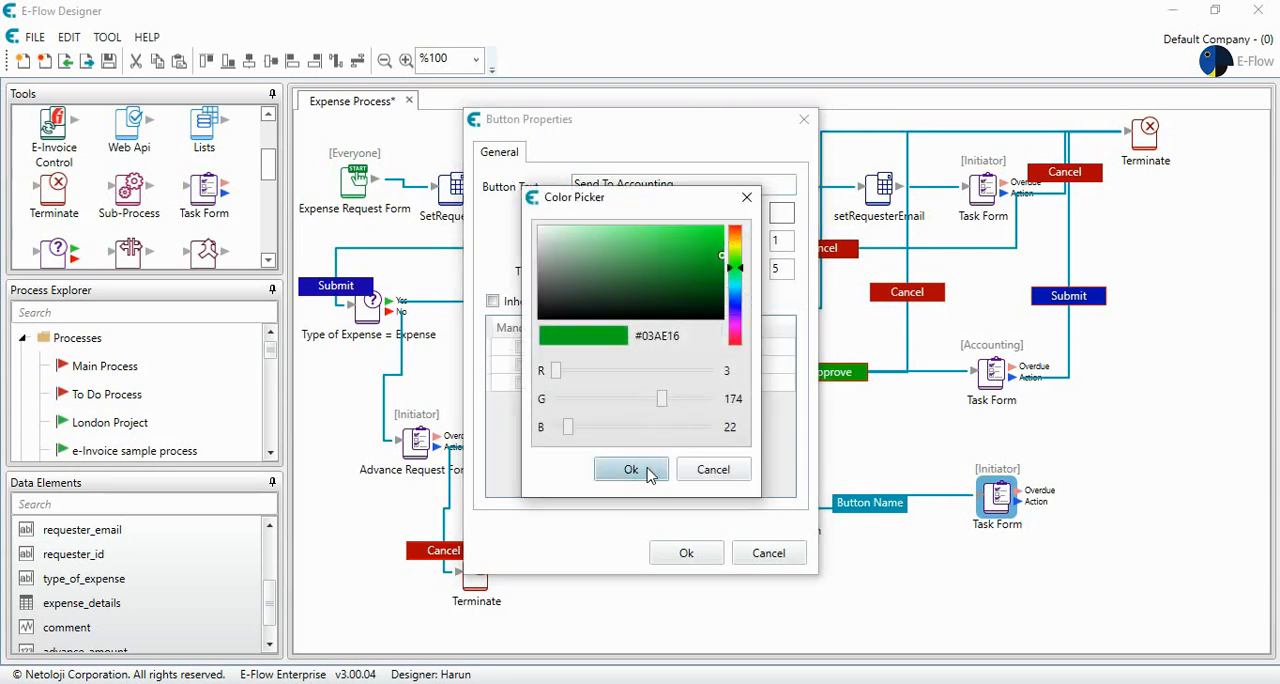
pyautogui.click(640, 474)
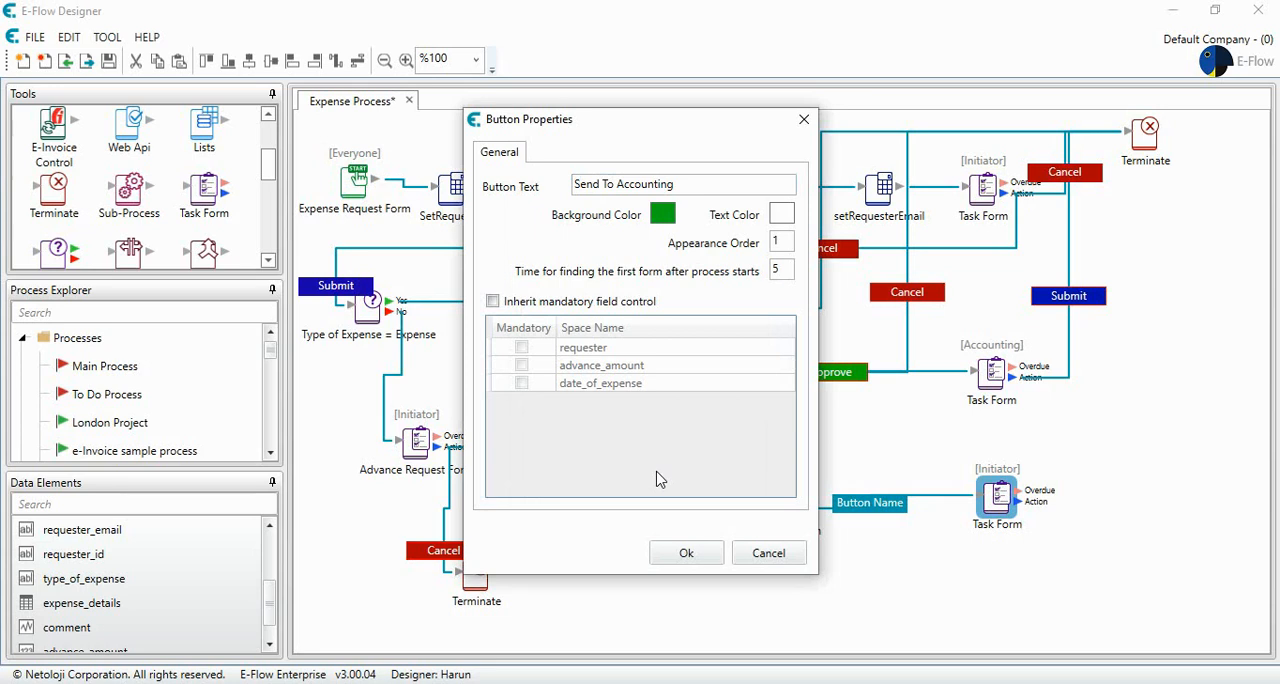
pyautogui.click(682, 557)
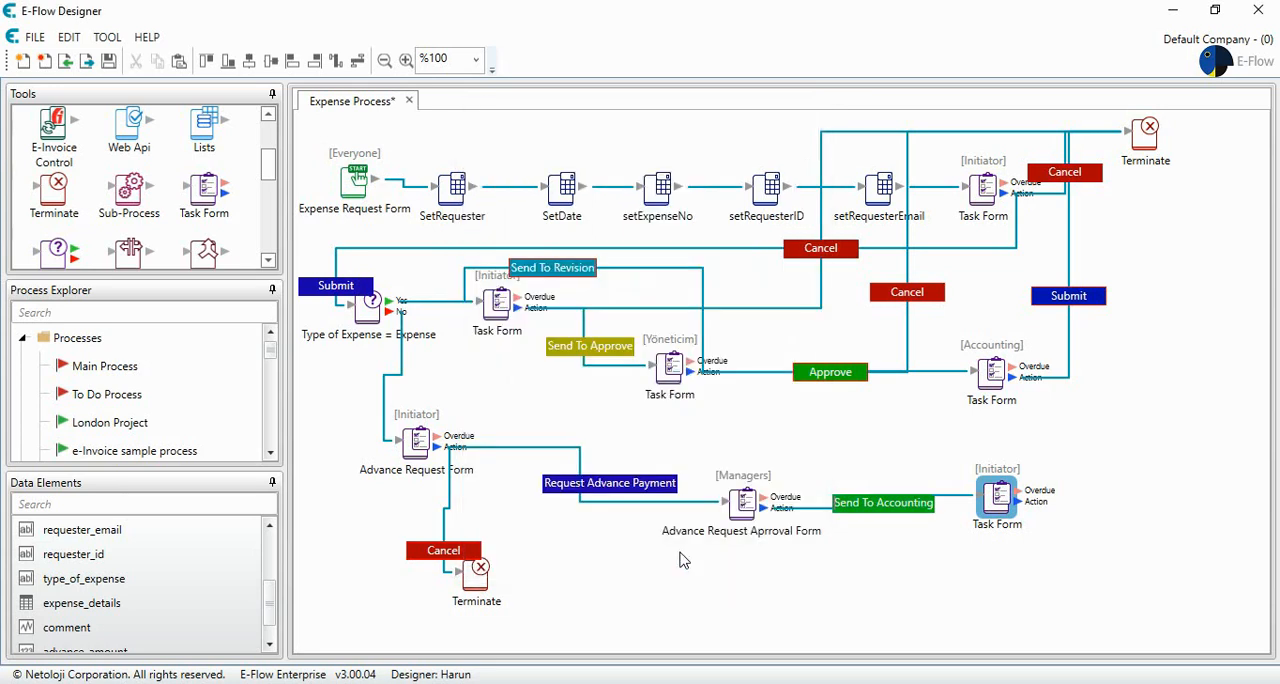
# - Assign the task form after Send To Accounting to Accounting Mng. and block its task notification mails
pyautogui.doubleClick(1000, 503)
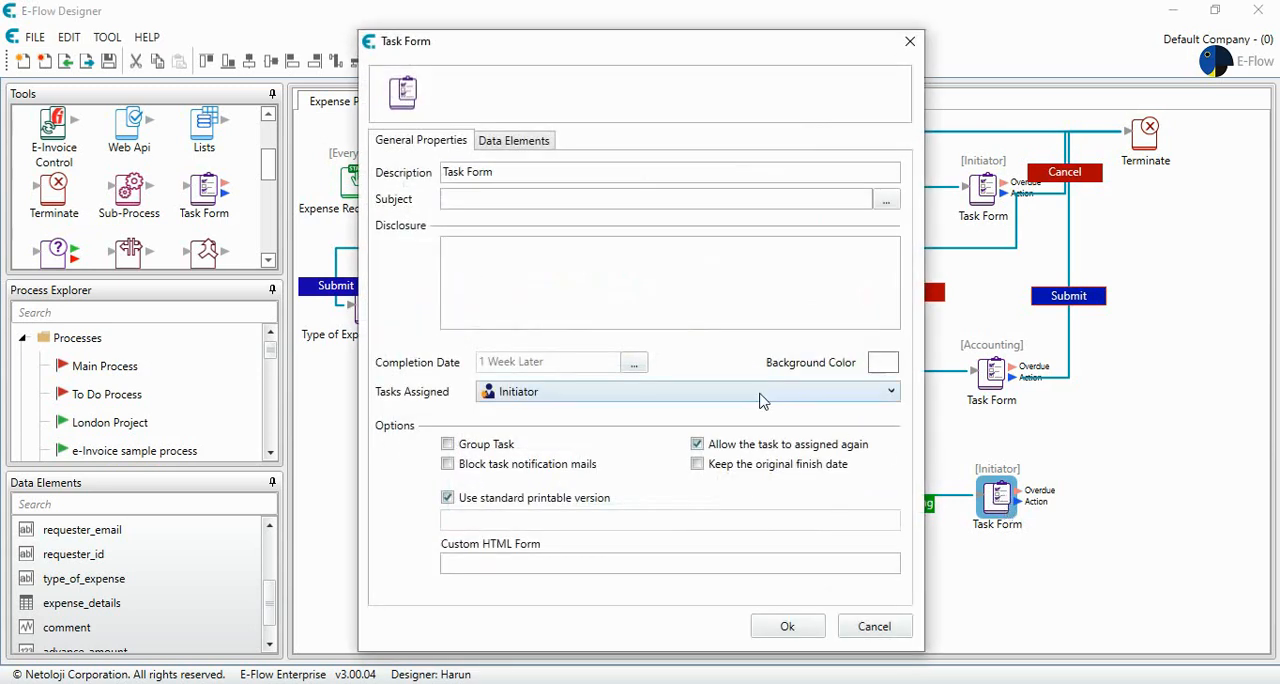
pyautogui.click(760, 392)
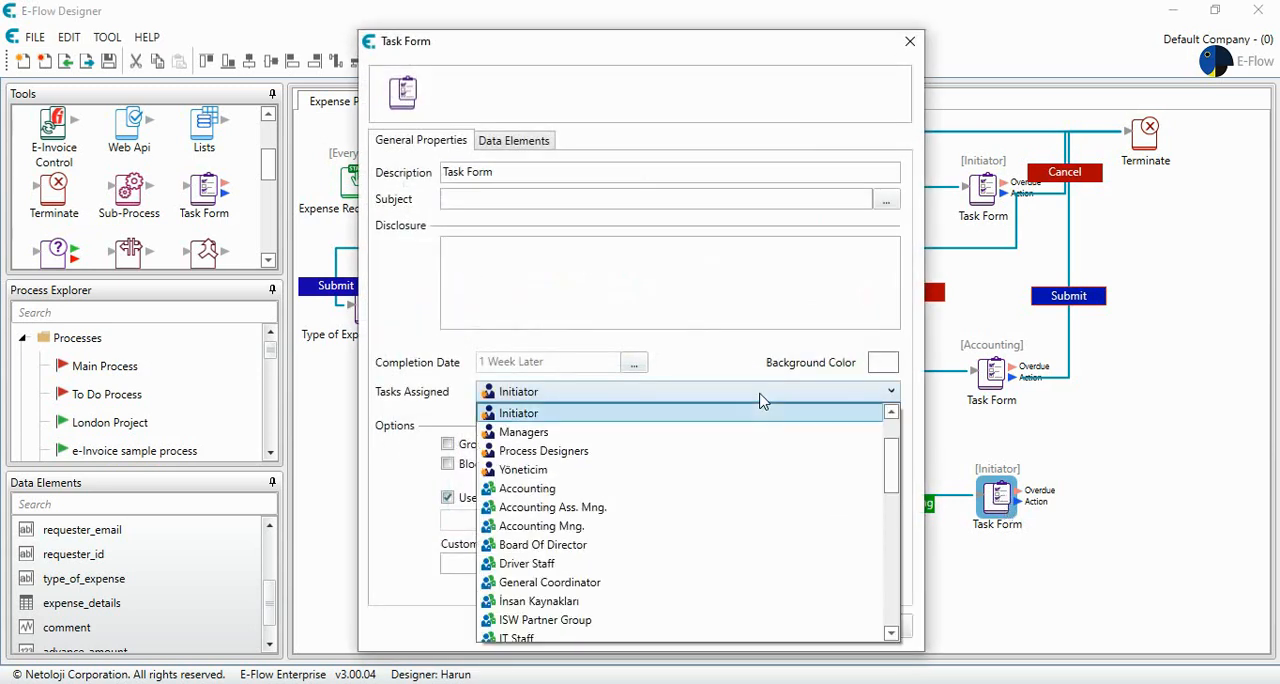
pyautogui.click(645, 526)
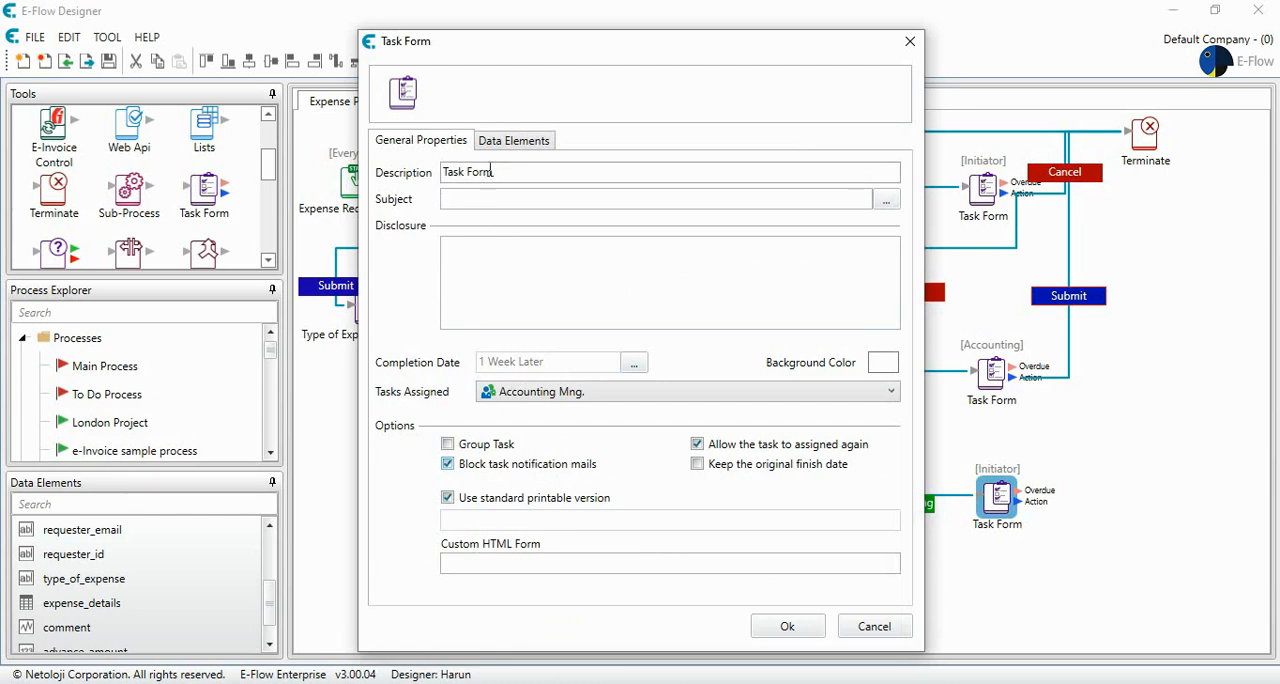
# - Set the task form's description to "Approved Advance Payment Request"
pyautogui.moveTo(500, 175); pyautogui.dragTo(398, 173)
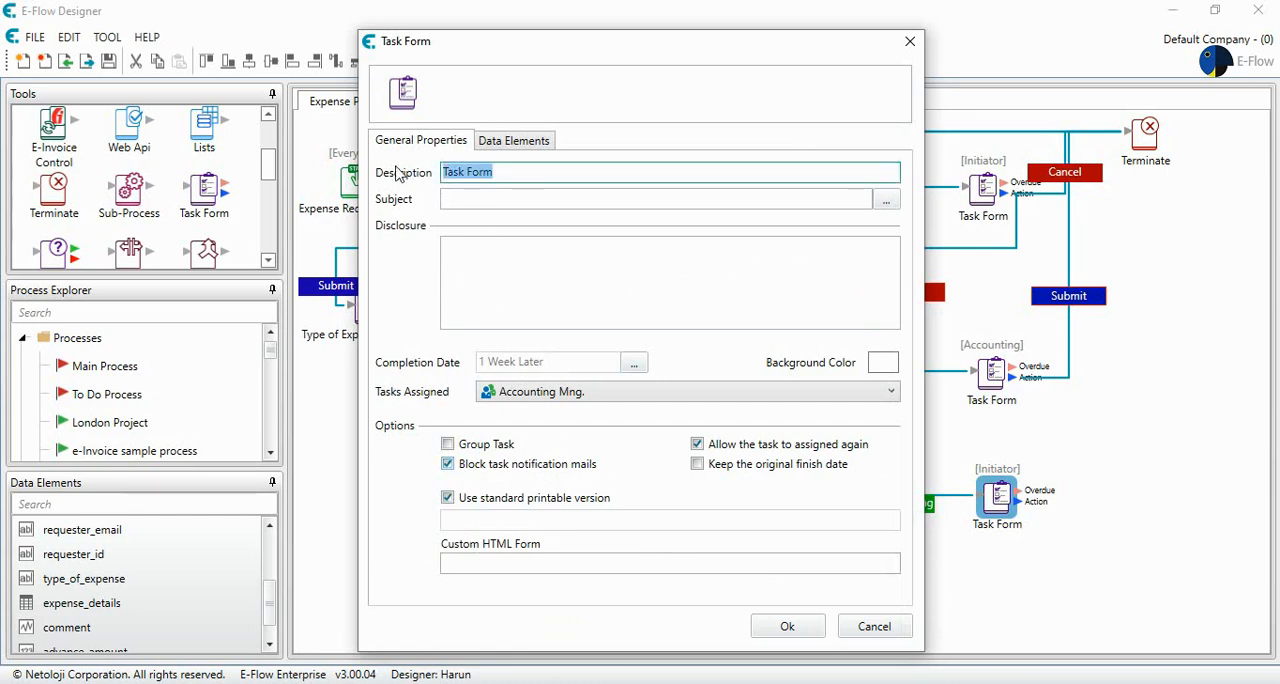
pyautogui.write('Approved')
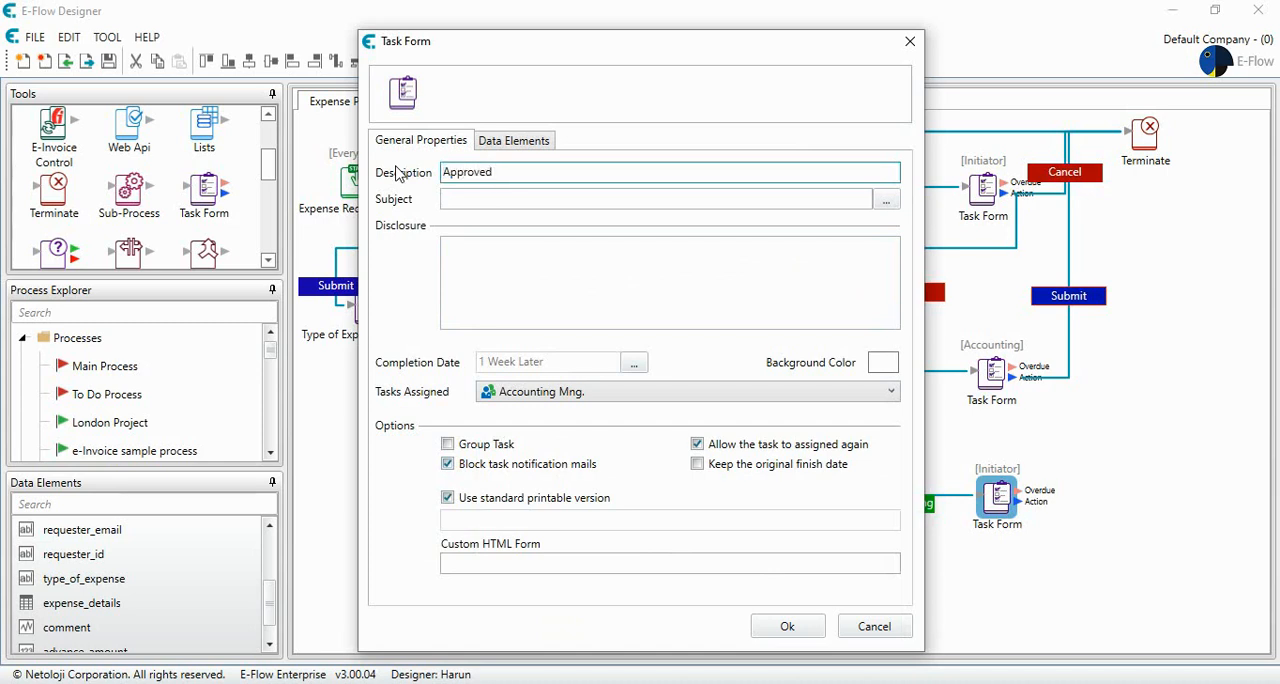
pyautogui.write(' Advance Paymen')
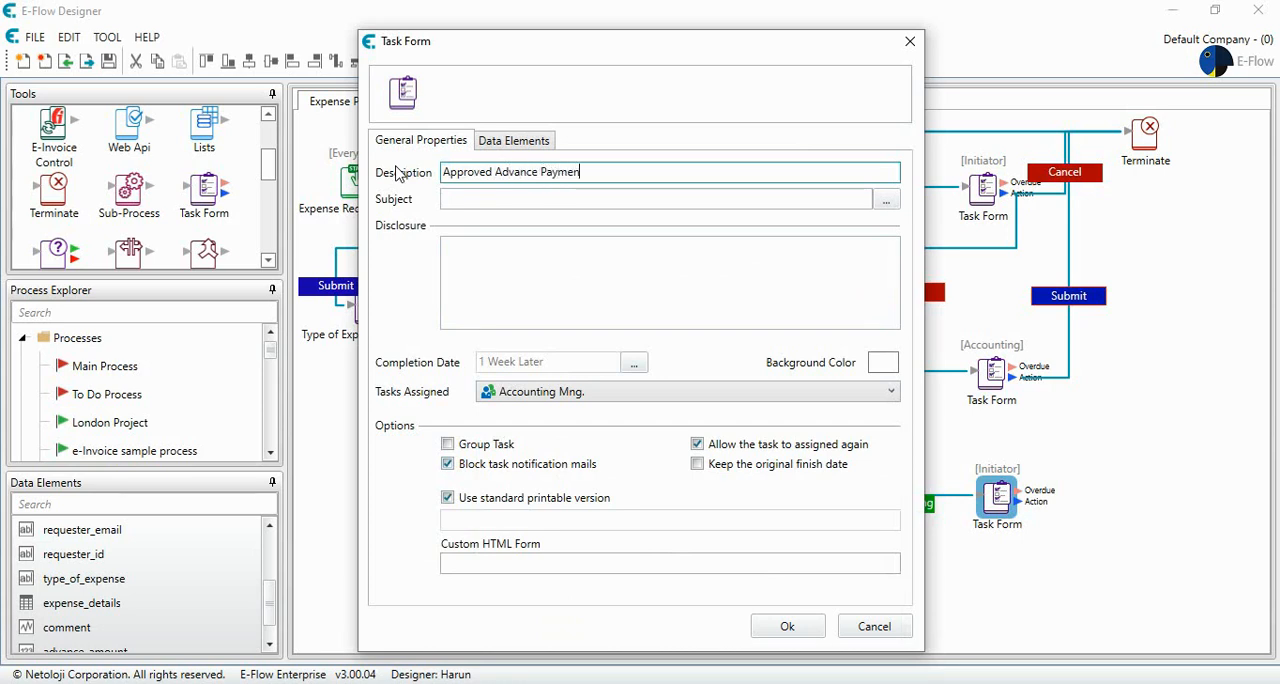
pyautogui.write('t Request')
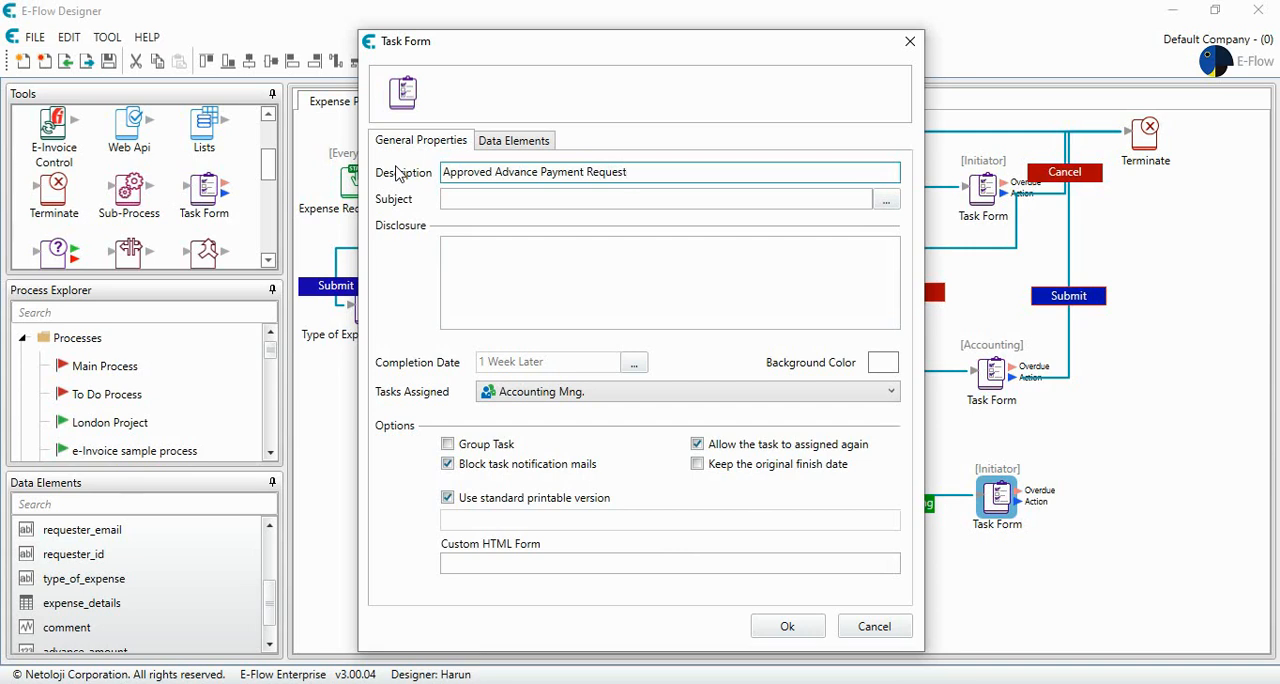
# - Enter "Please make the payment" as the task form's disclosure text
pyautogui.click(546, 275)
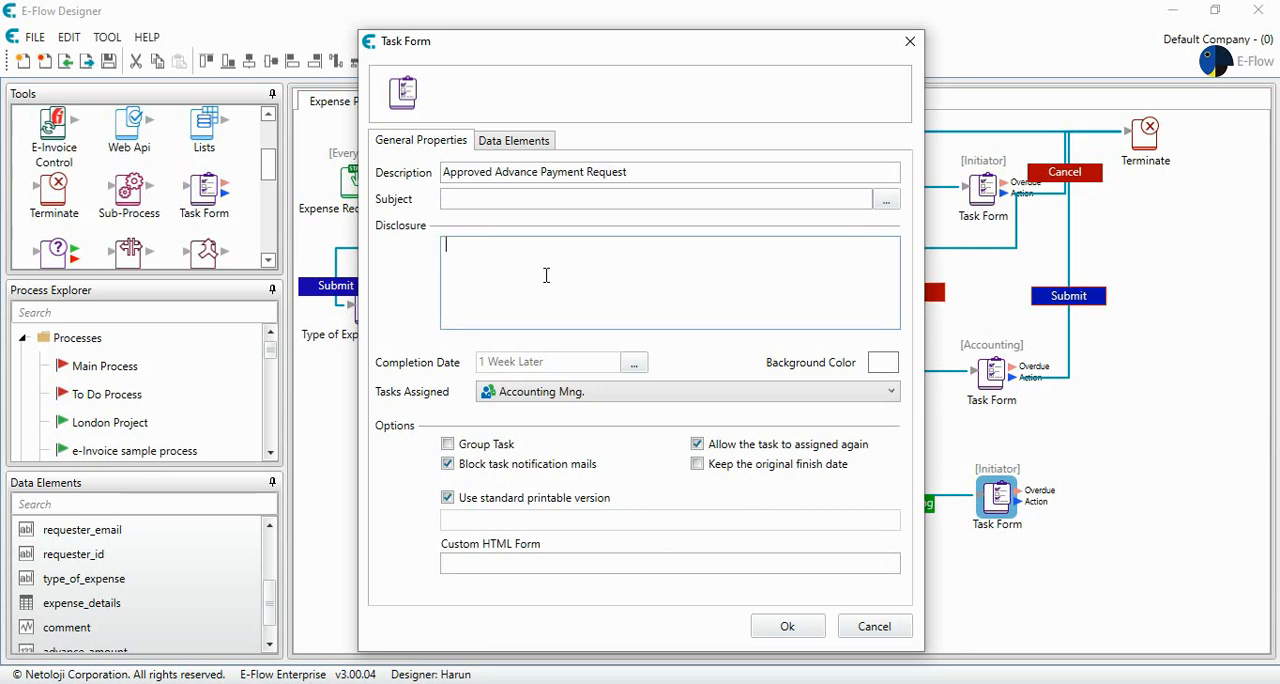
pyautogui.write('Please make the payment')
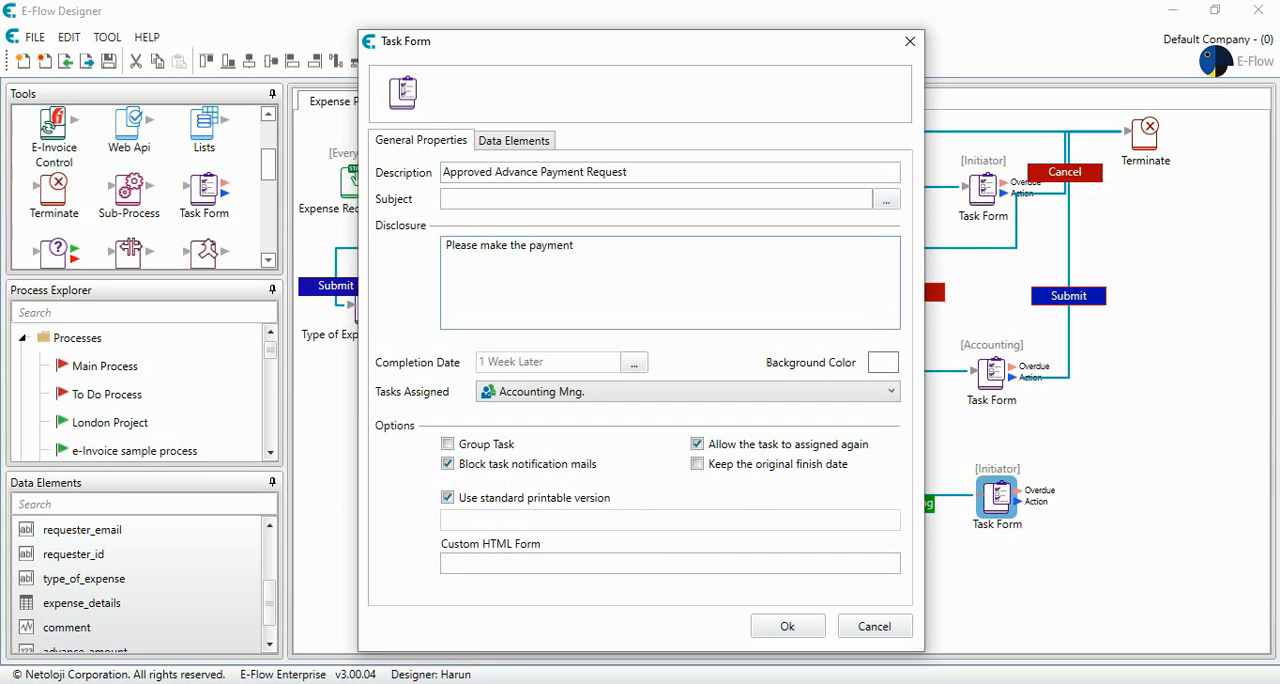
# - Set the task form's completion date to a relative time of 3 days
pyautogui.click(634, 362)
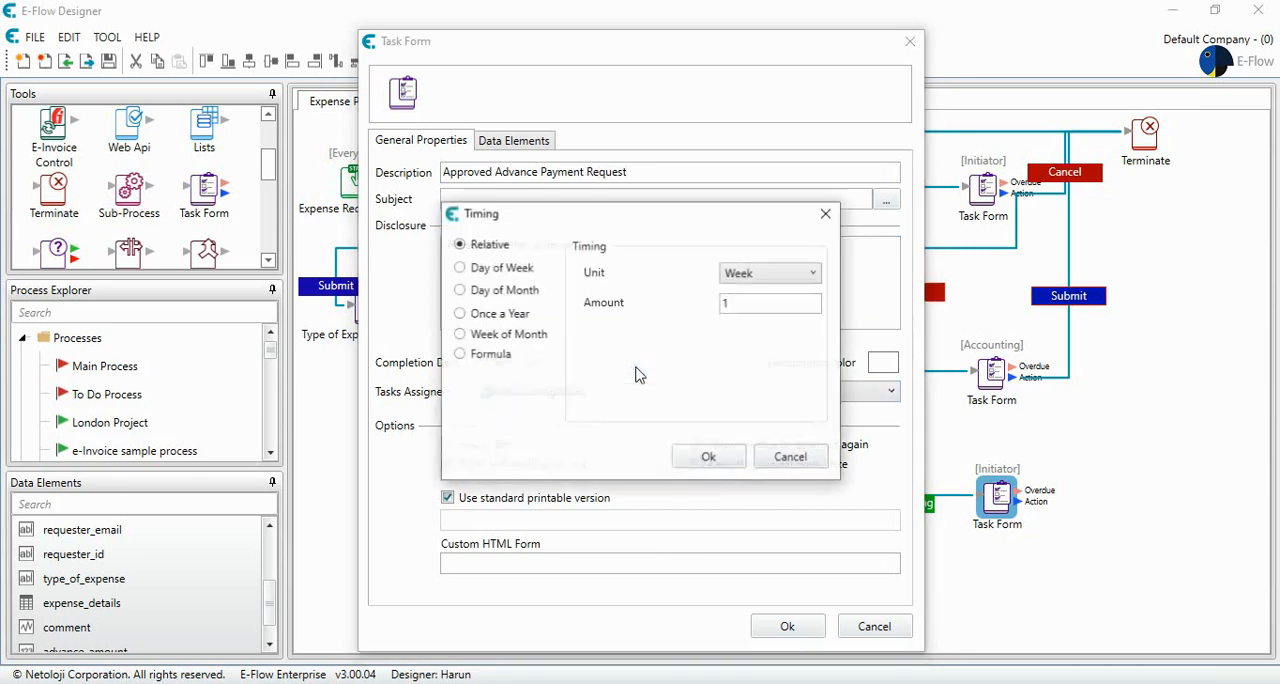
pyautogui.click(768, 273)
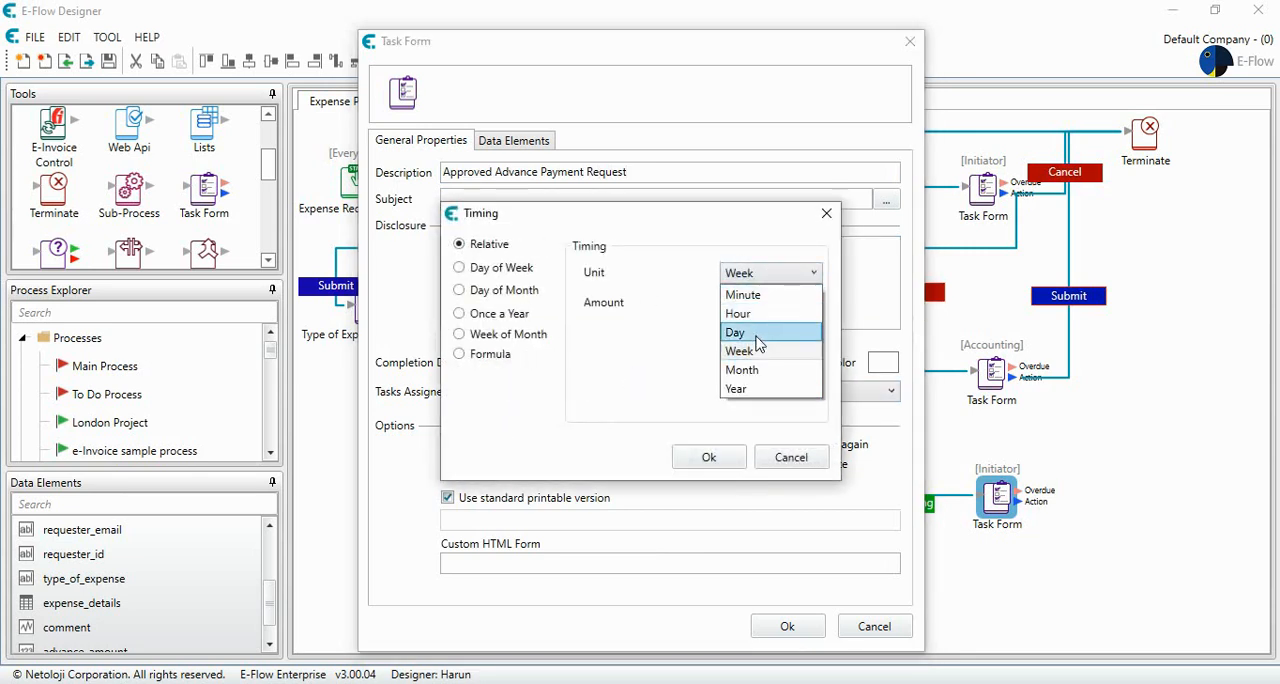
pyautogui.click(745, 330)
pyautogui.press('Tab')
pyautogui.write('3')
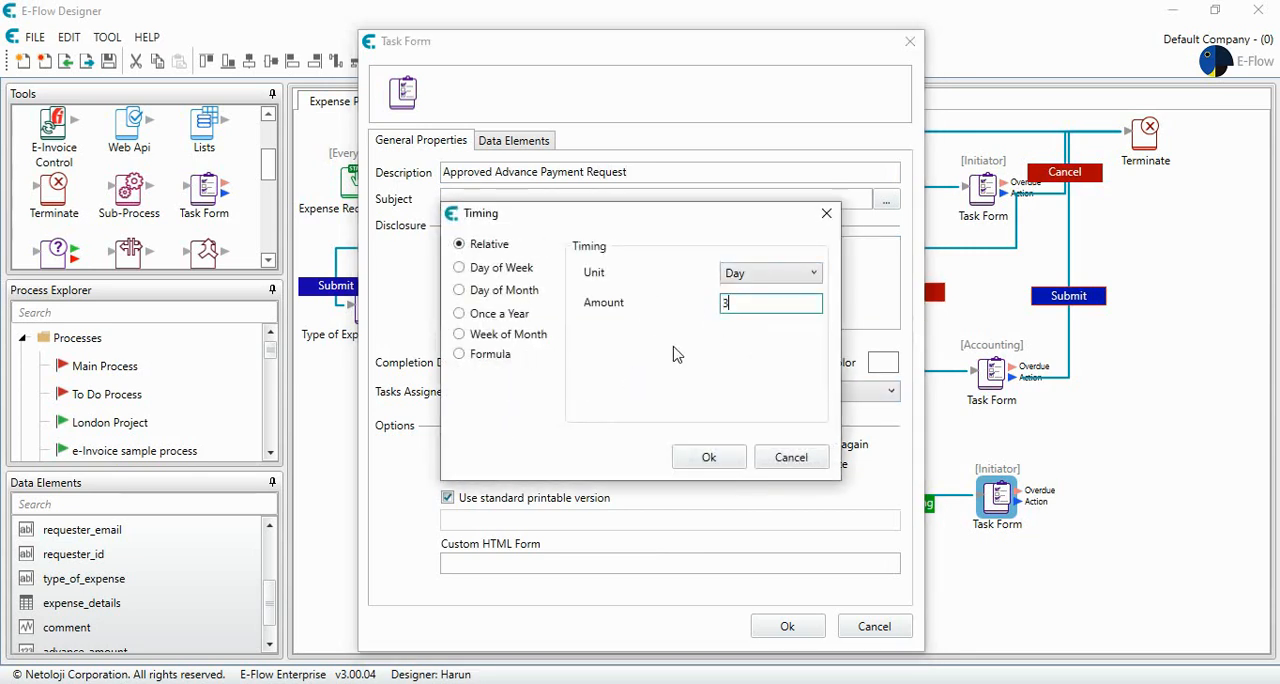
pyautogui.click(709, 456)
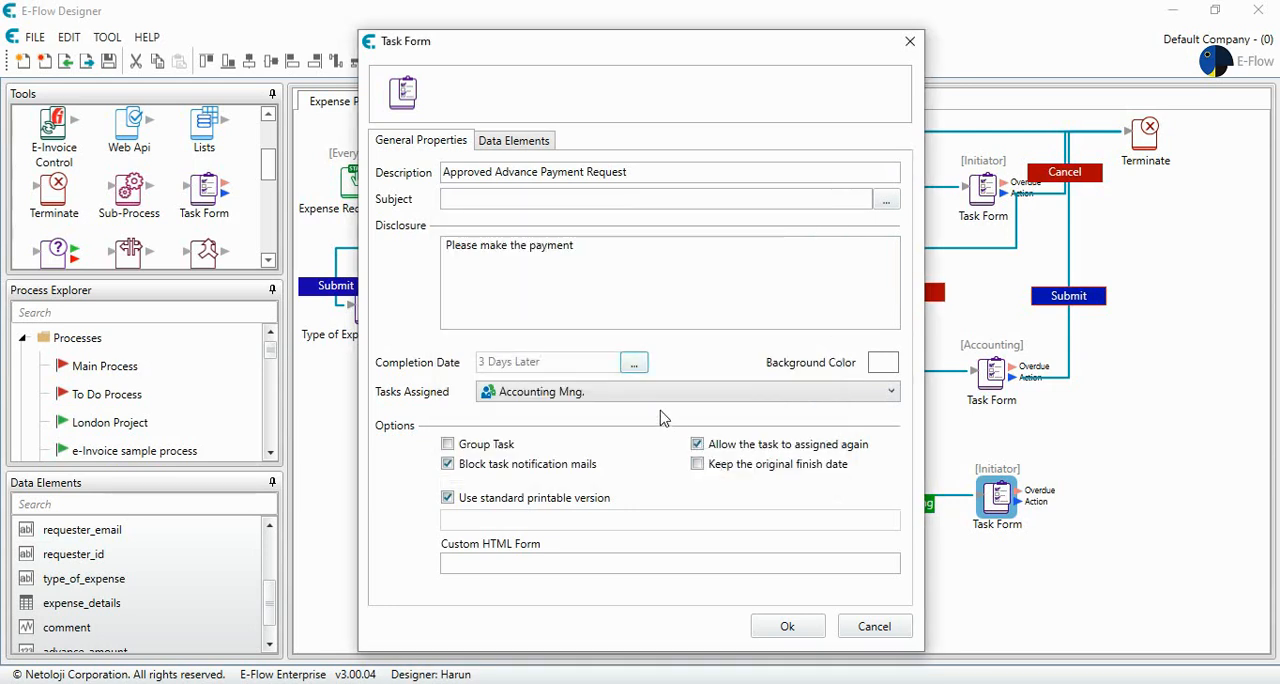
# - Build the subject formula "Advance Payment of %requester%" using the requester data element and save the task form
pyautogui.click(886, 199)
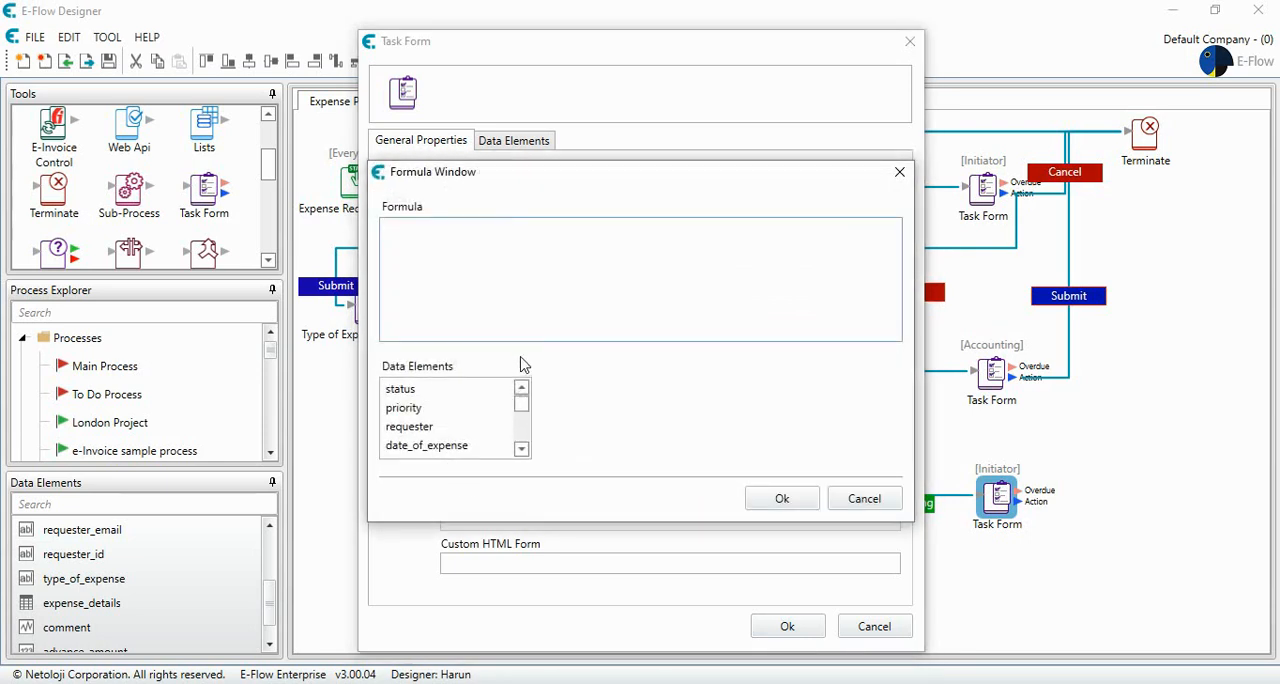
pyautogui.write('Adcanc')
pyautogui.write('amnc')
pyautogui.press('BackSpace')
pyautogui.press('BackSpace')
pyautogui.write('nce Payment of')
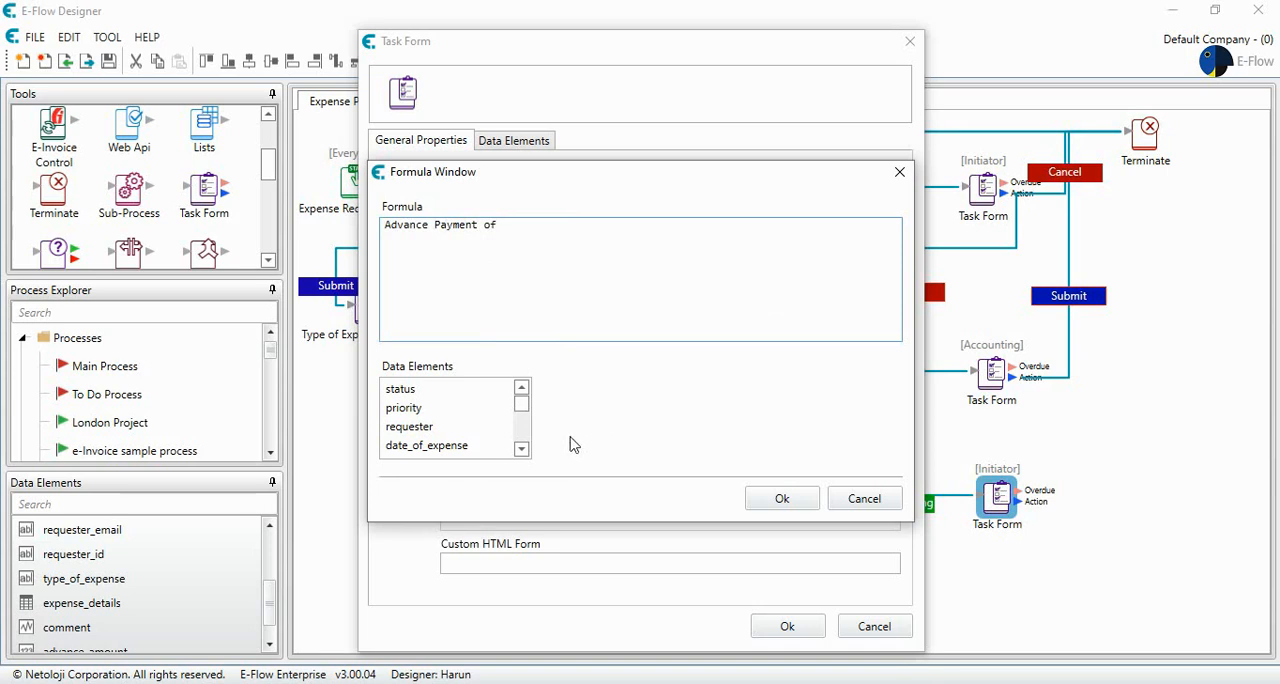
pyautogui.doubleClick(500, 428)
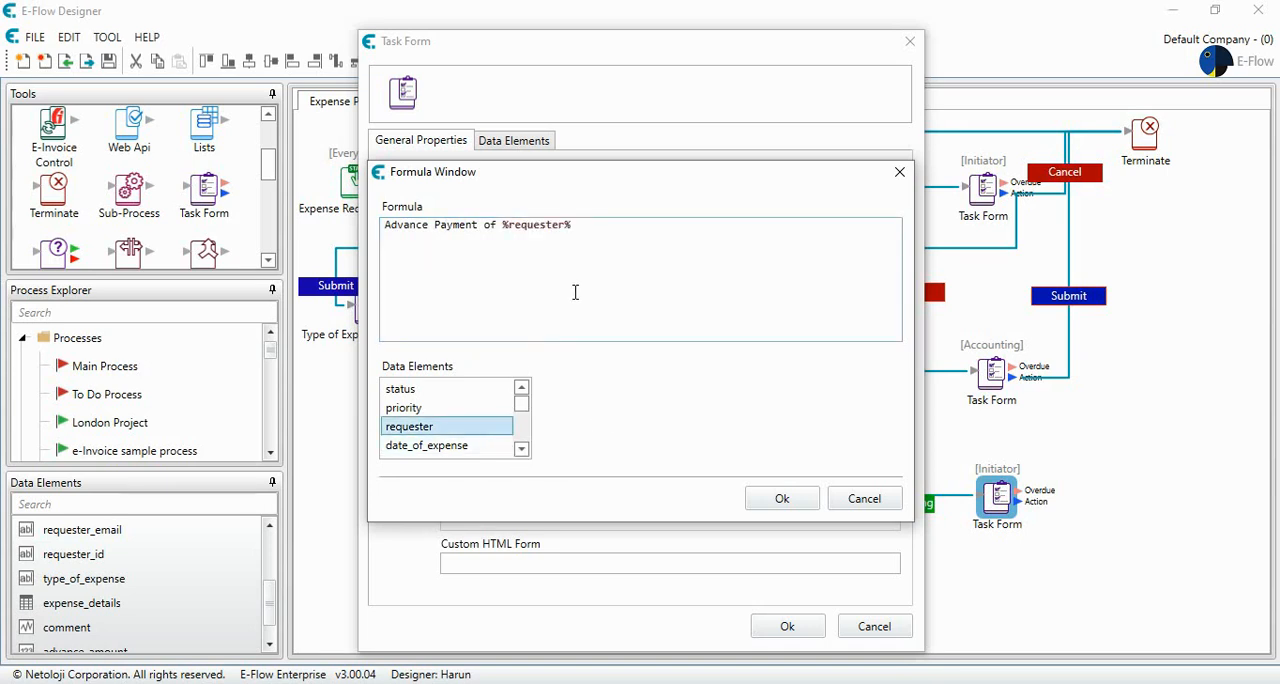
pyautogui.click(778, 498)
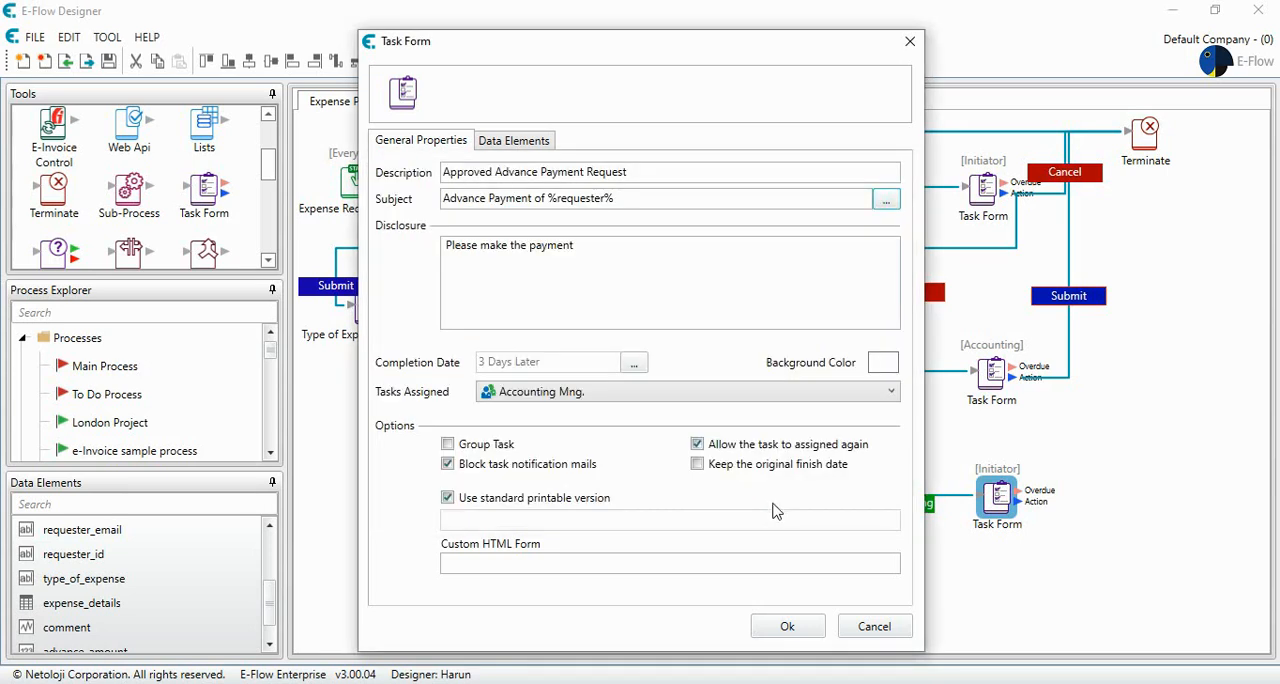
pyautogui.click(788, 632)
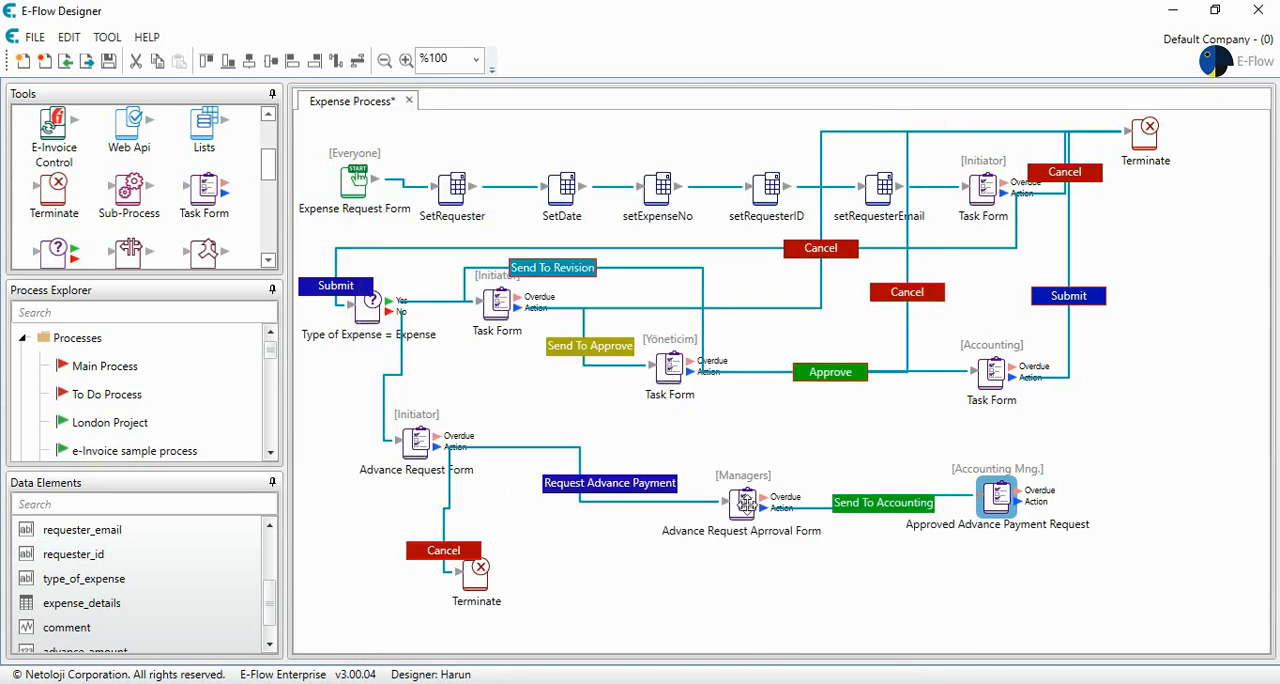
# - Replace "cancel" with "reject" in the disclosure text of the Managers' advance request approval form
pyautogui.click(745, 503)
pyautogui.doubleClick(745, 503)
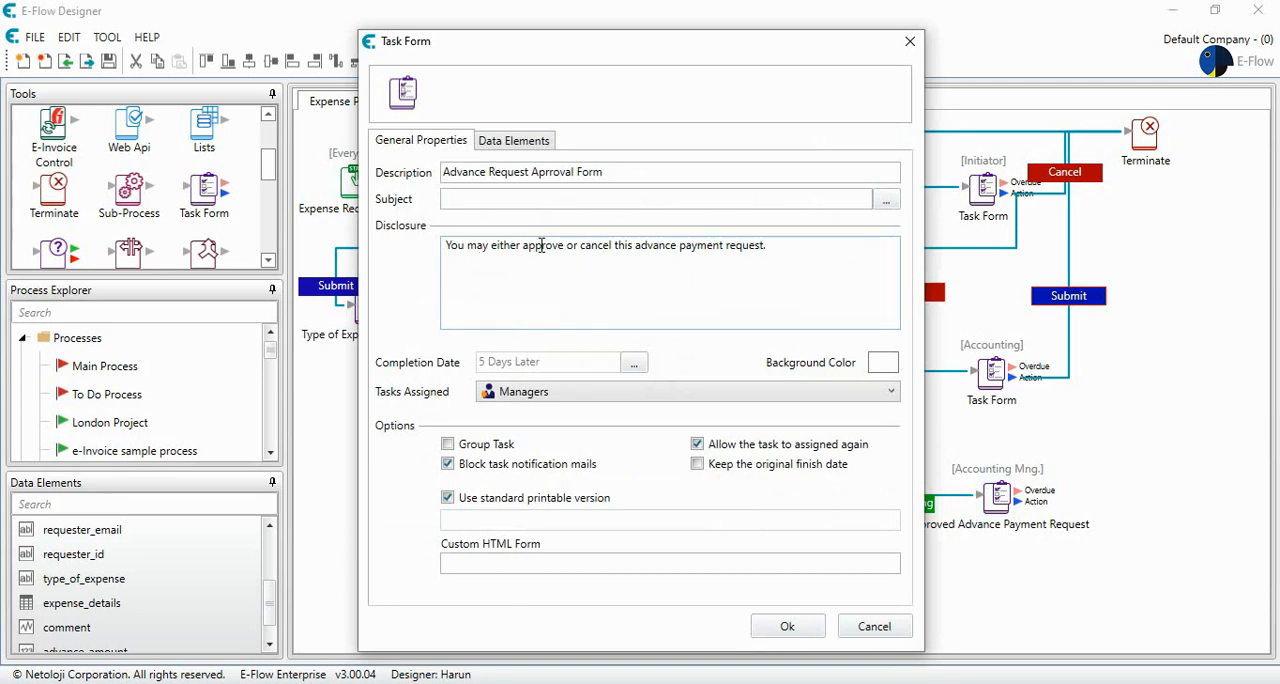
pyautogui.doubleClick(596, 247)
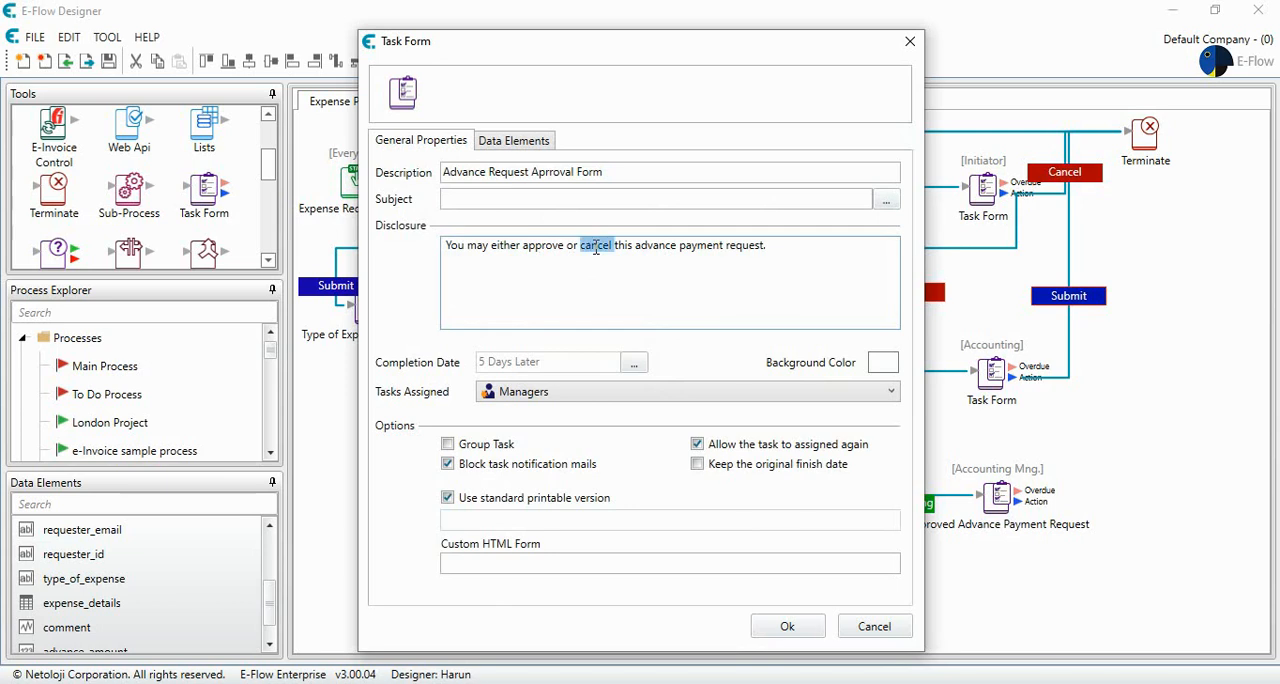
pyautogui.write('reject')
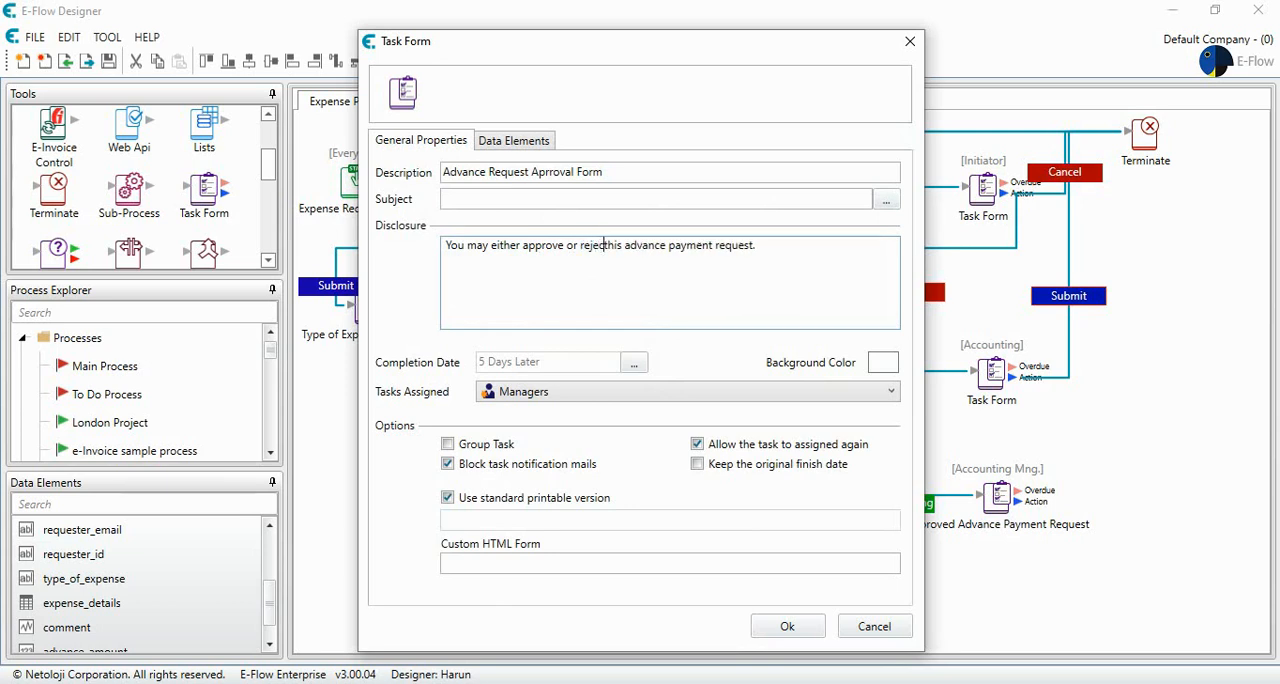
# - Set the approval form's subject formula to "Advance Request of %requester%" using the requester data element and save the form
pyautogui.click(560, 203)
pyautogui.click(886, 204)
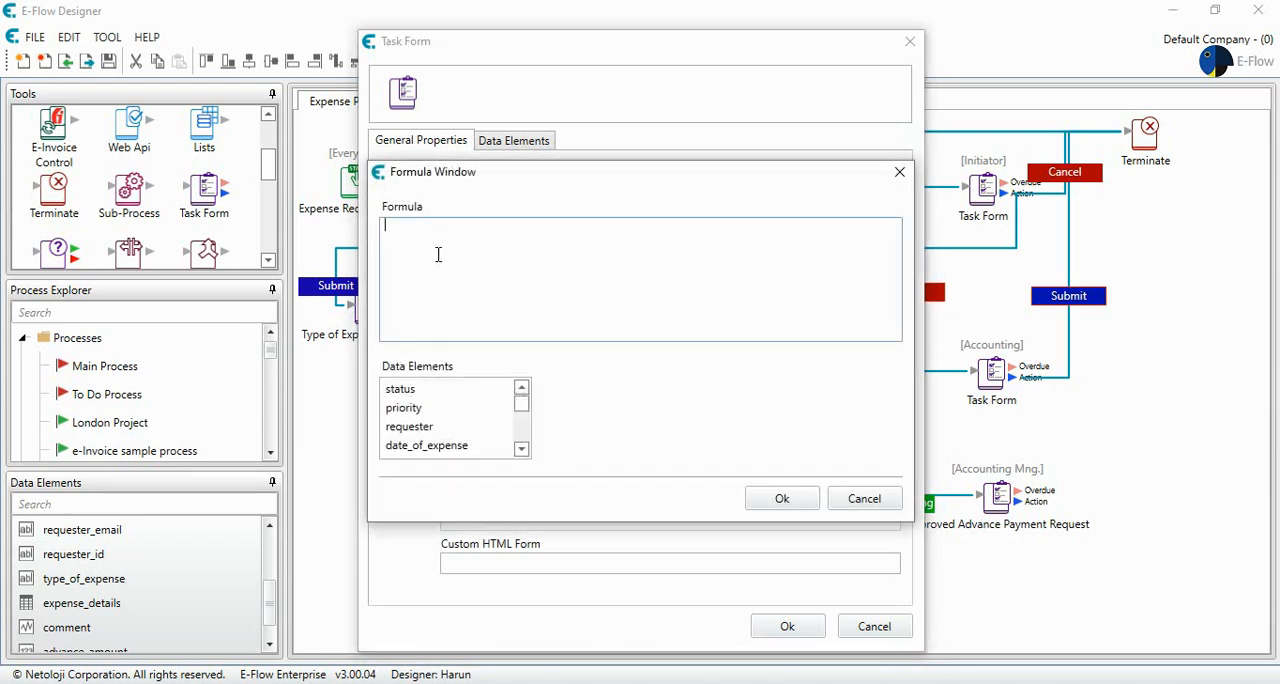
pyautogui.write('Advance Request')
pyautogui.doubleClick(430, 428)
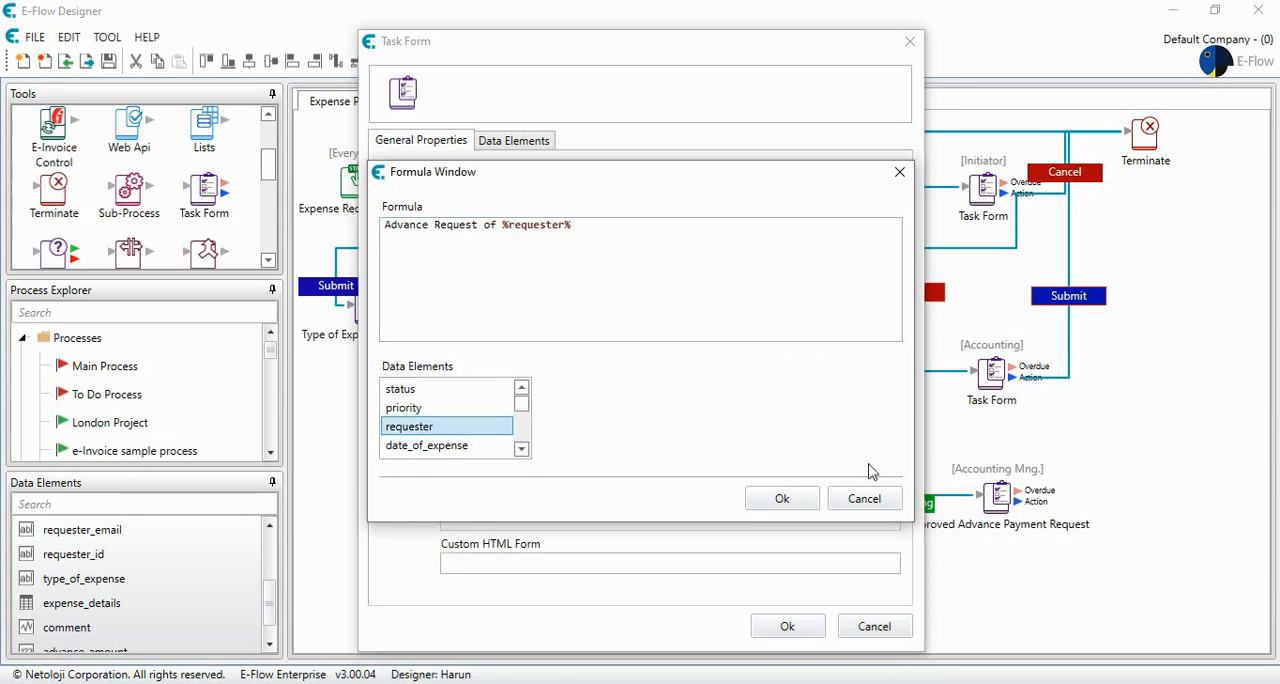
pyautogui.click(782, 498)
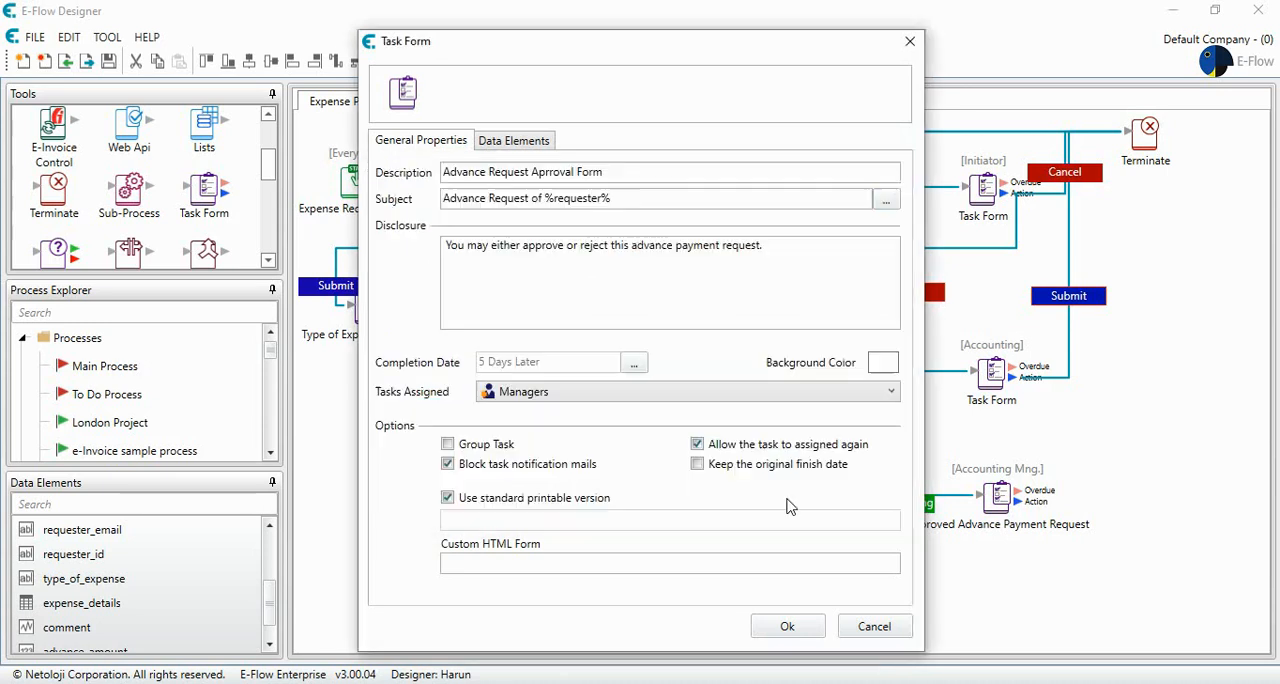
pyautogui.click(787, 628)
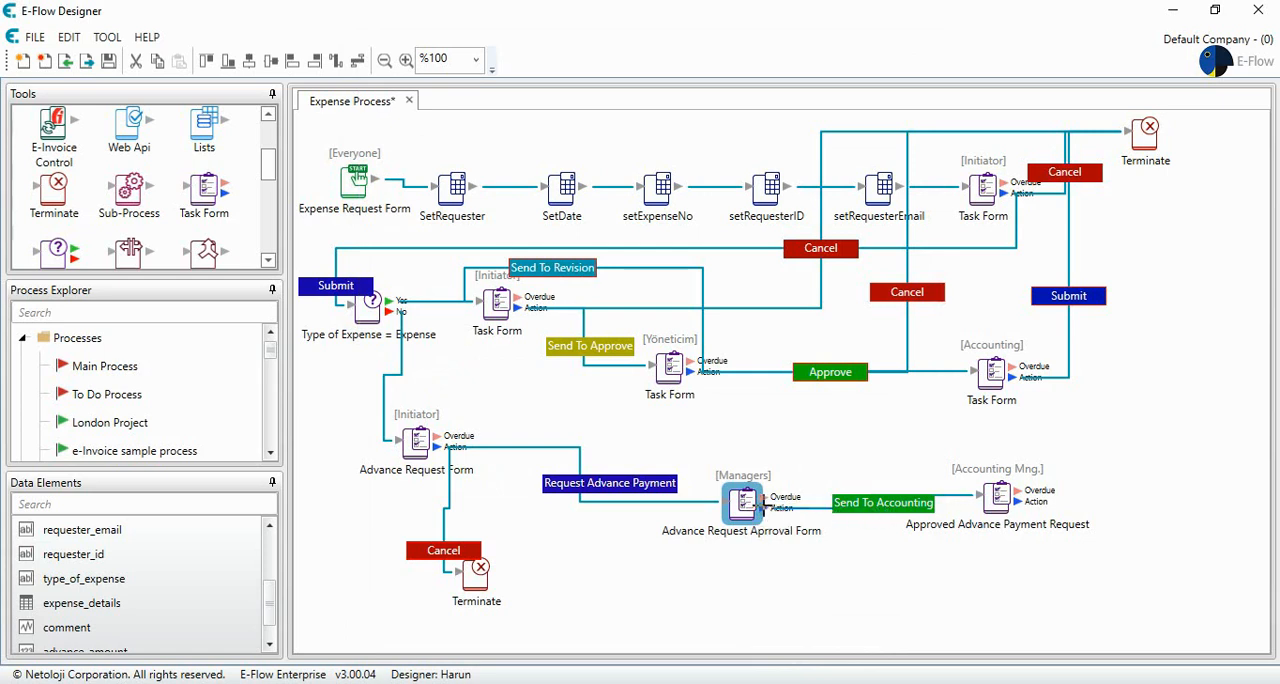
# - Connect the approval form's Action output to the Terminate step below the Advance Request Form and set the button text to "Reject"
pyautogui.moveTo(762, 507)
pyautogui.mouseDown()
pyautogui.moveTo(750, 525)
pyautogui.moveTo(490, 580)
pyautogui.mouseUp()
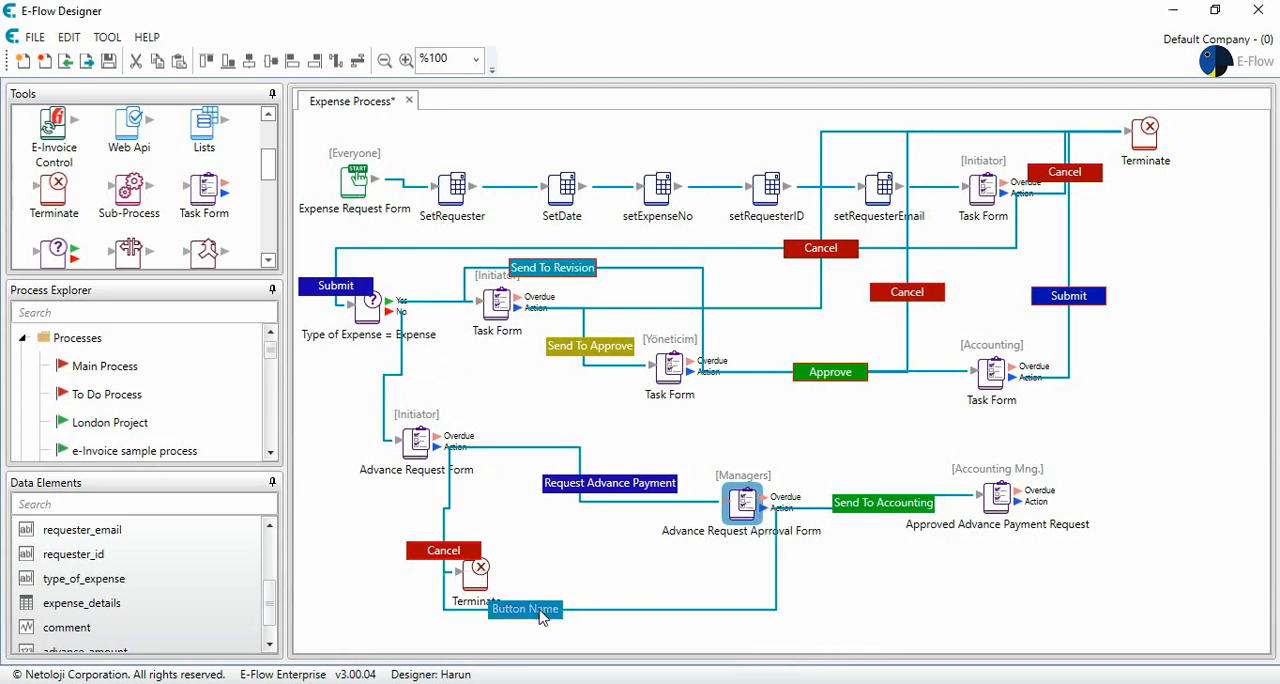
pyautogui.doubleClick(540, 608)
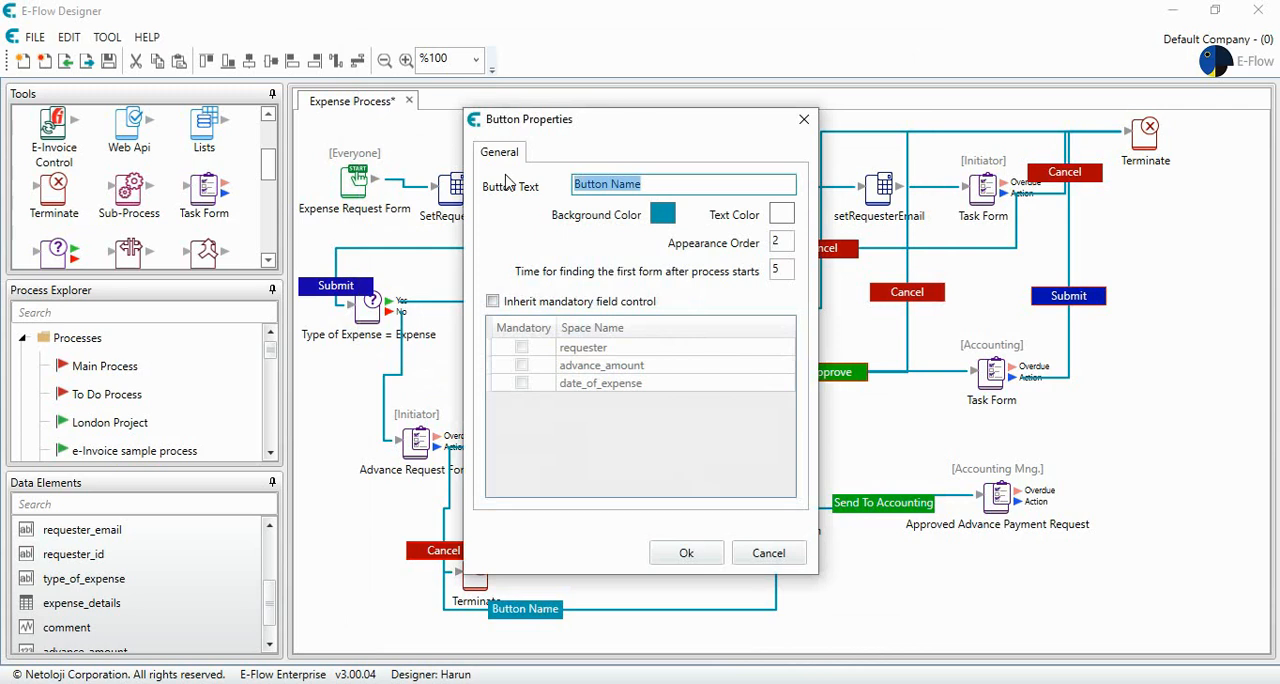
pyautogui.write('Reject')
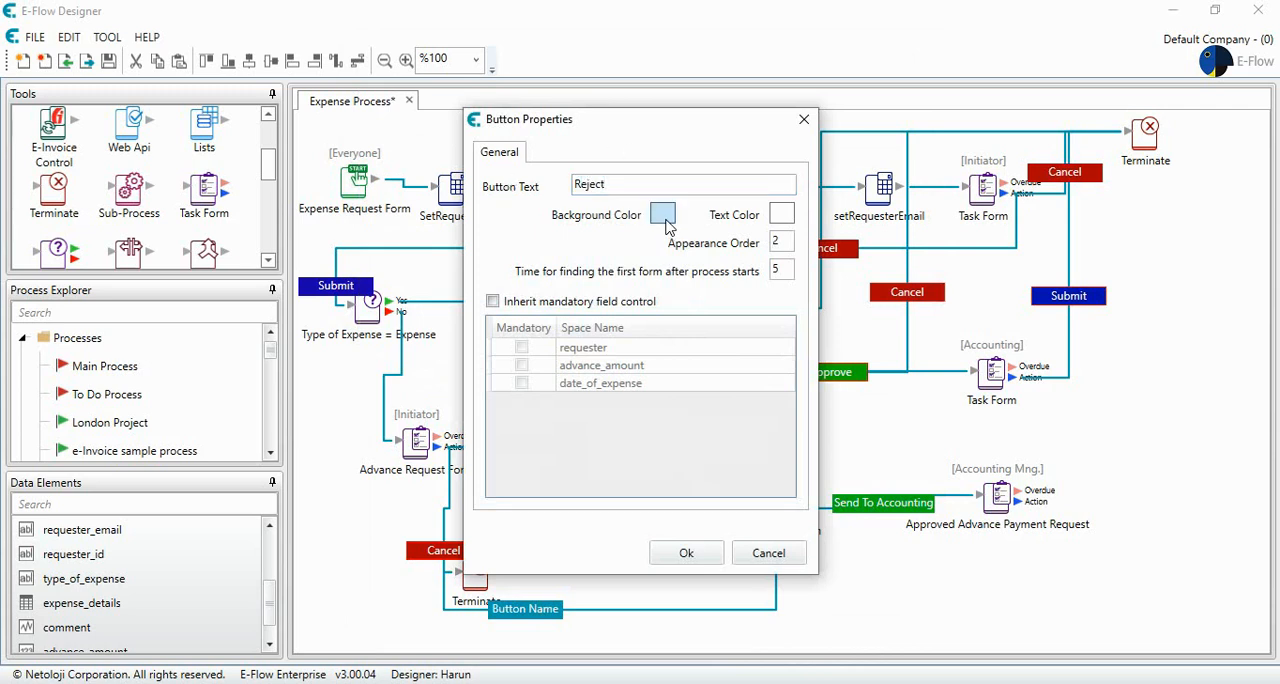
# - Set the Reject button's background color to red (#AE0303) and save the button properties
pyautogui.click(662, 213)
pyautogui.moveTo(738, 284); pyautogui.dragTo(737, 226)
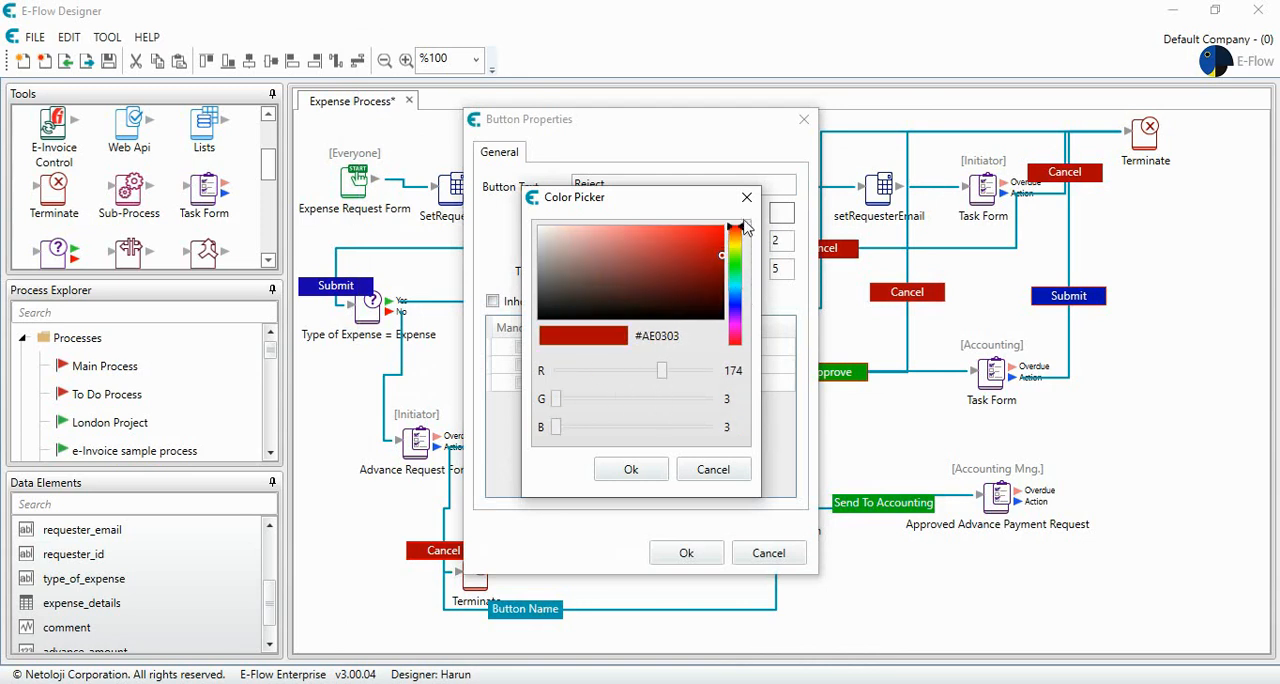
pyautogui.click(652, 468)
pyautogui.click(686, 552)
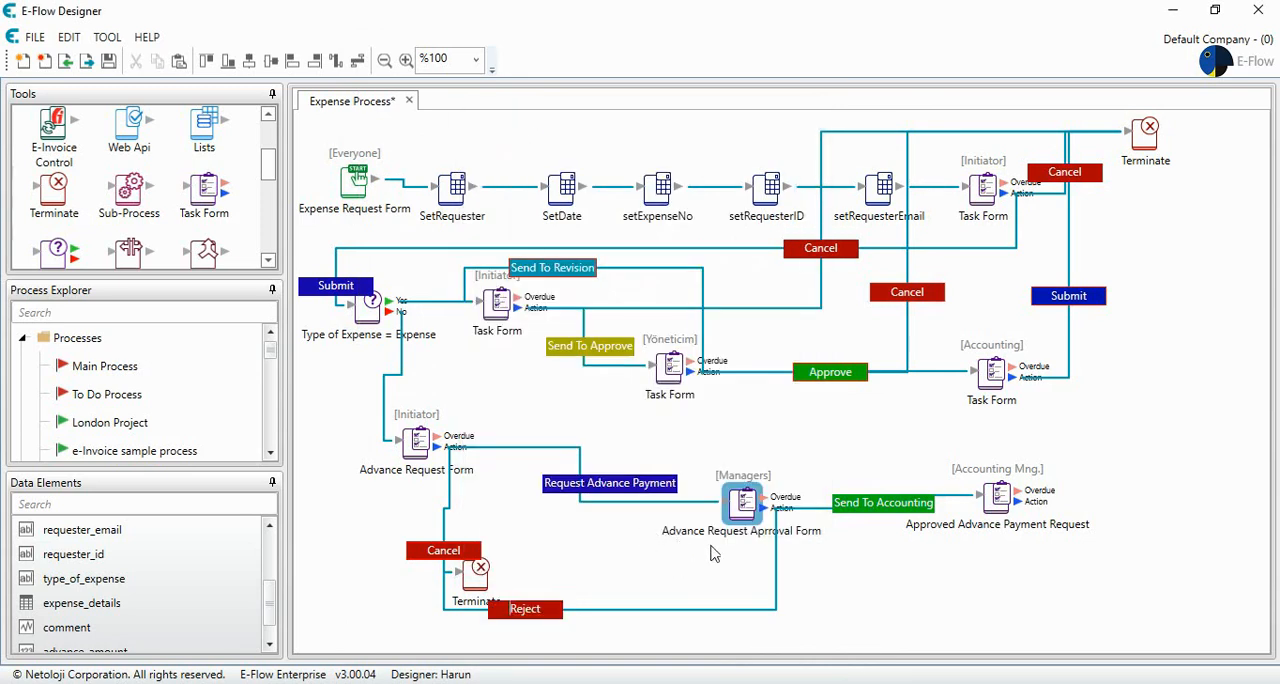
# - Make requester, advance_amount and date_of_expense read-only data elements on the Approved Advance Payment Request form and save it
pyautogui.click(998, 497)
pyautogui.doubleClick(998, 497)
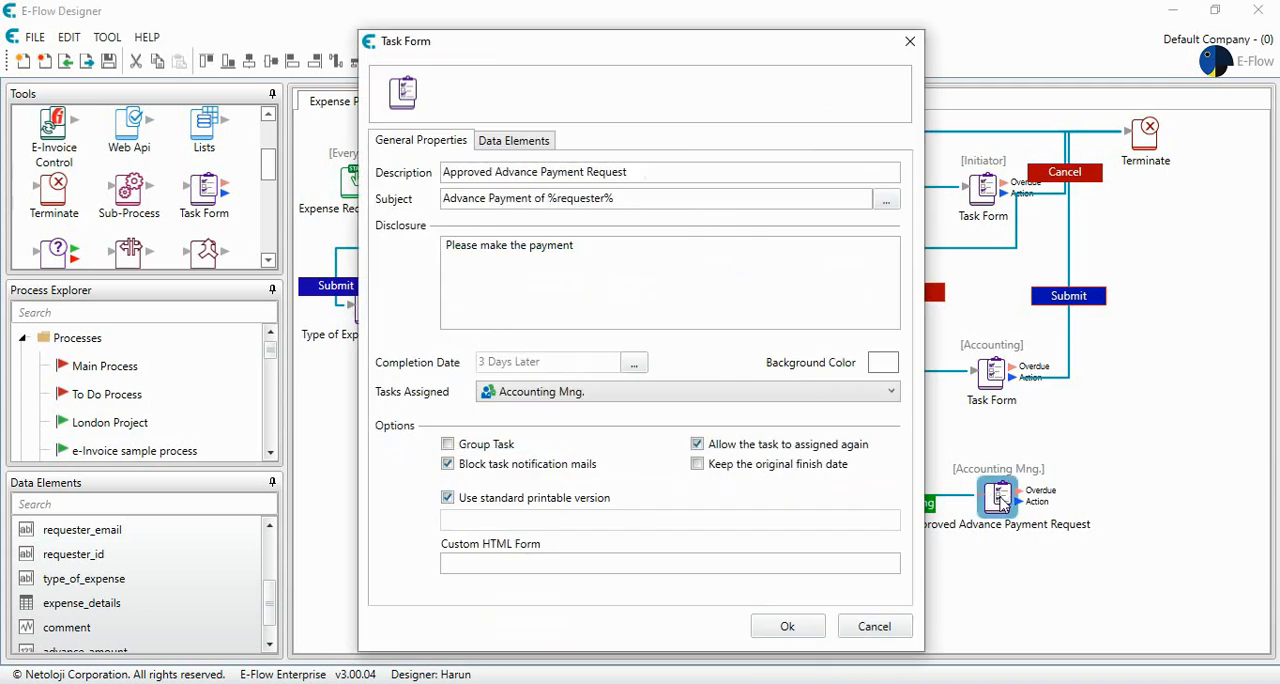
pyautogui.click(512, 142)
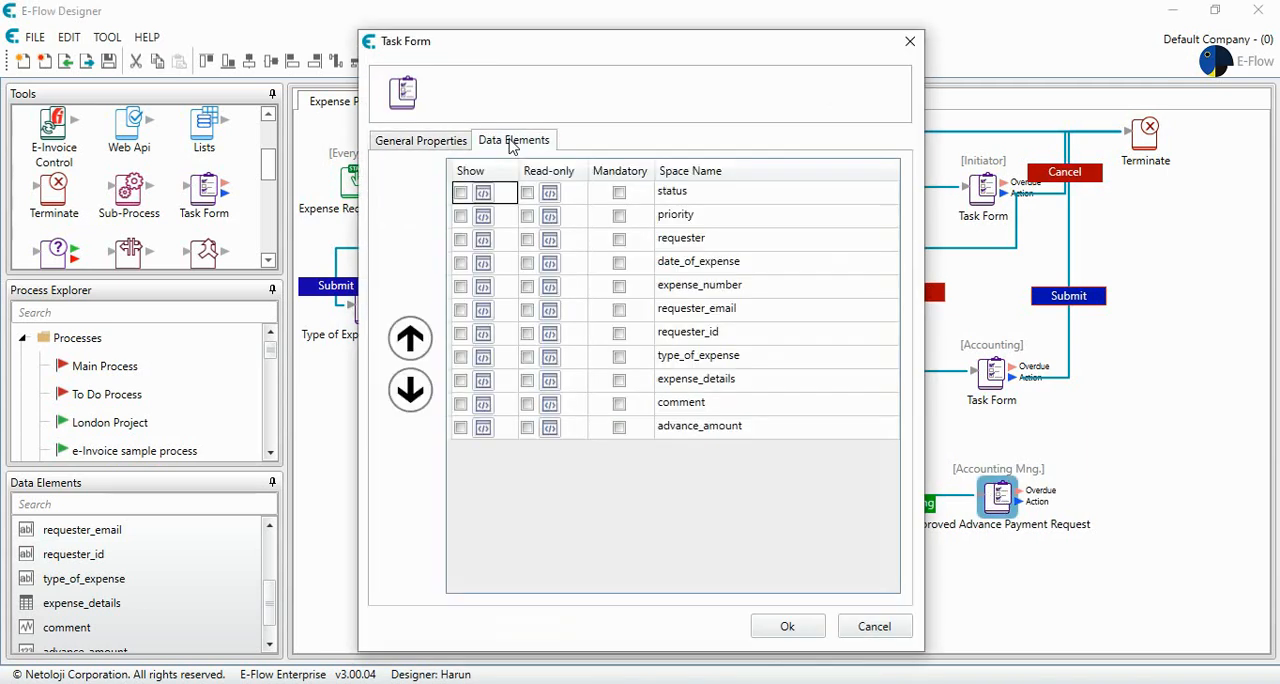
pyautogui.click(527, 240)
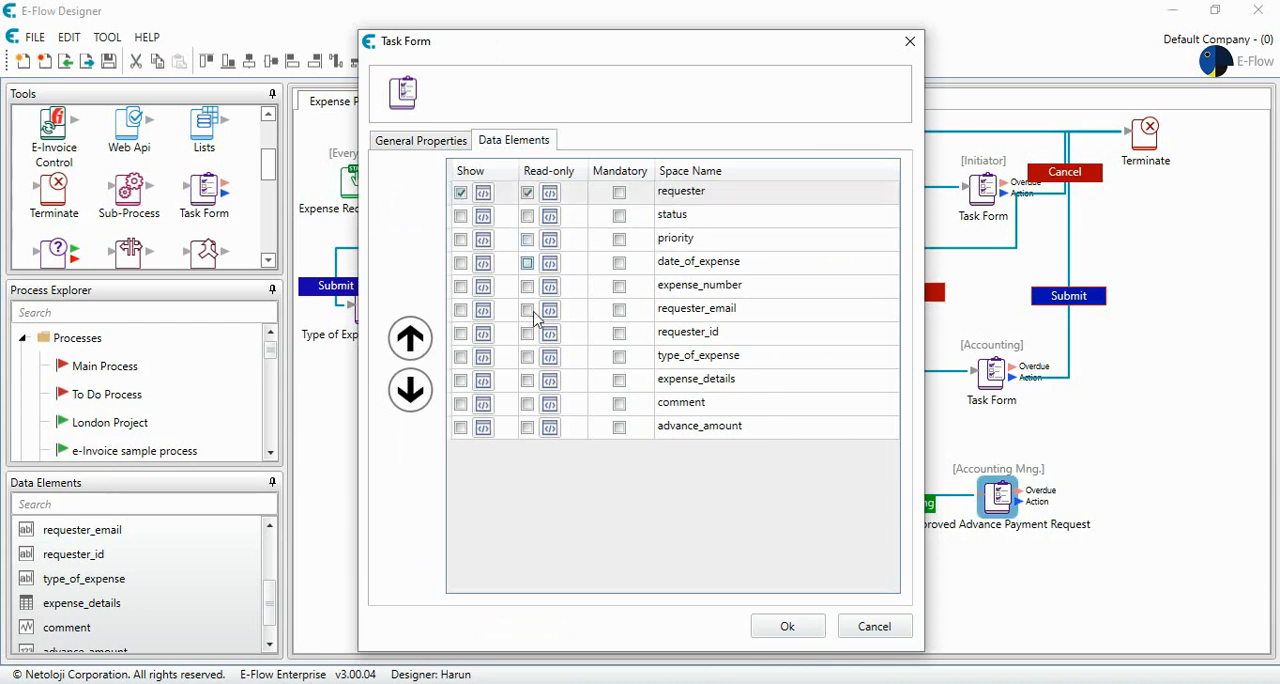
pyautogui.click(527, 427)
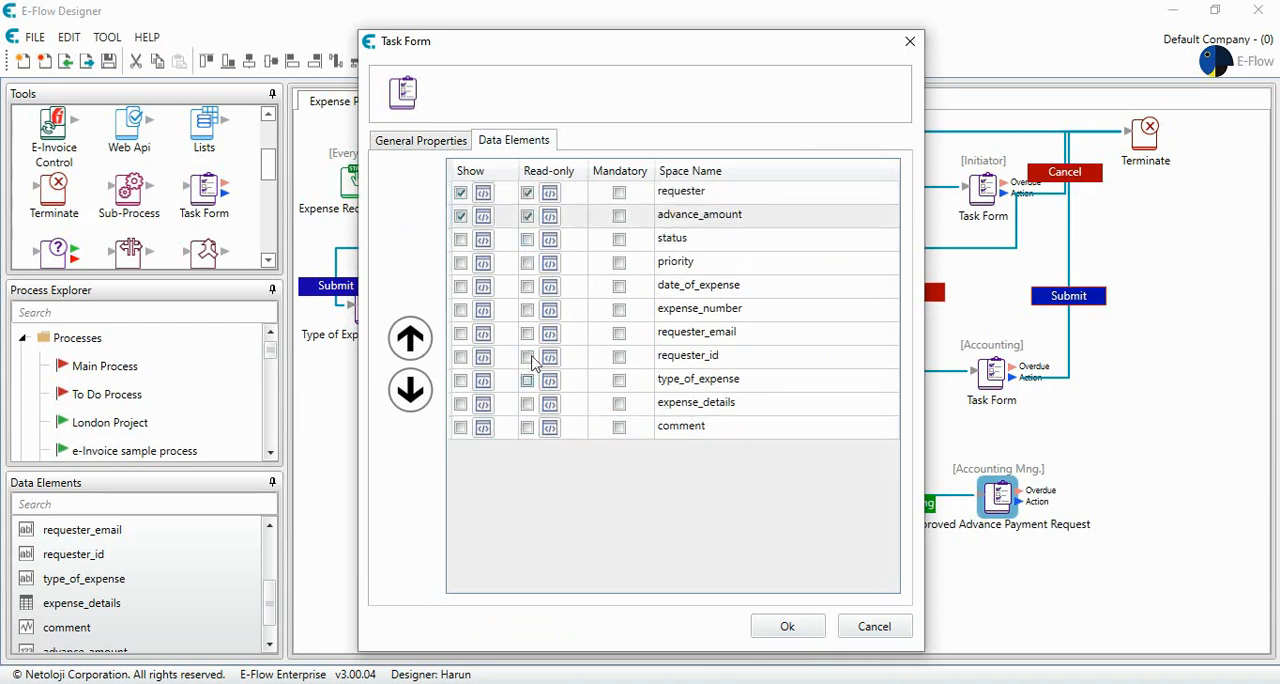
pyautogui.click(527, 286)
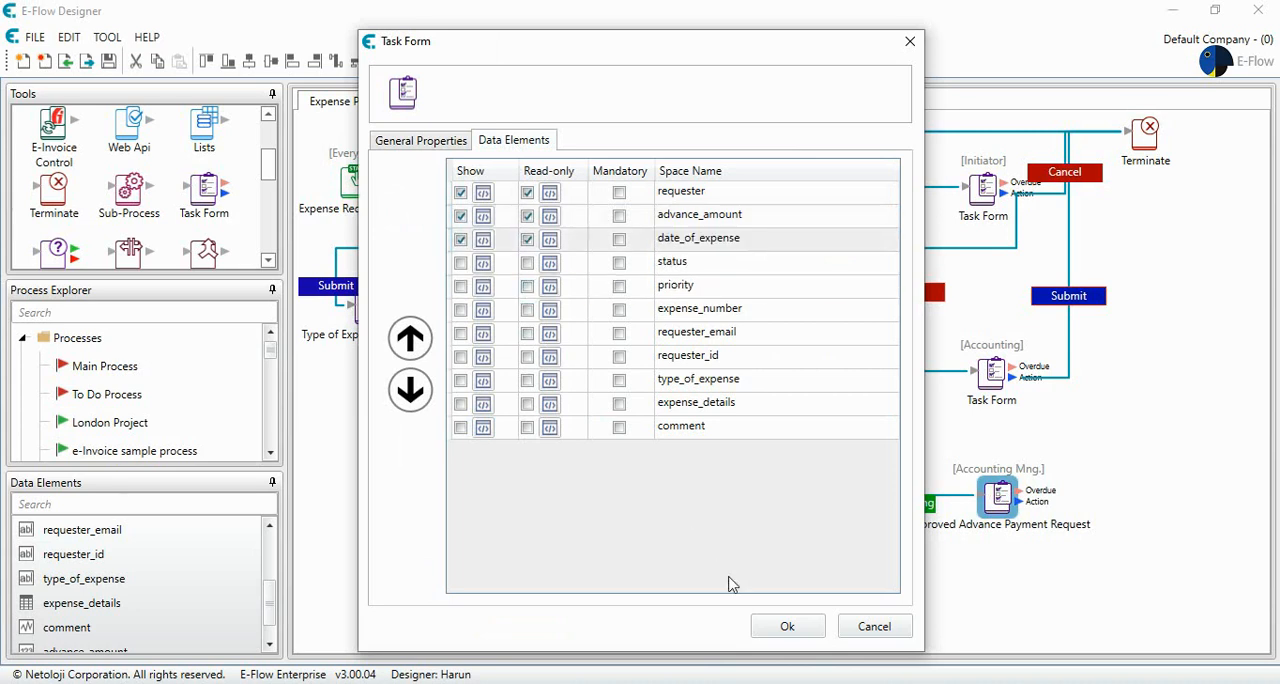
pyautogui.click(786, 627)
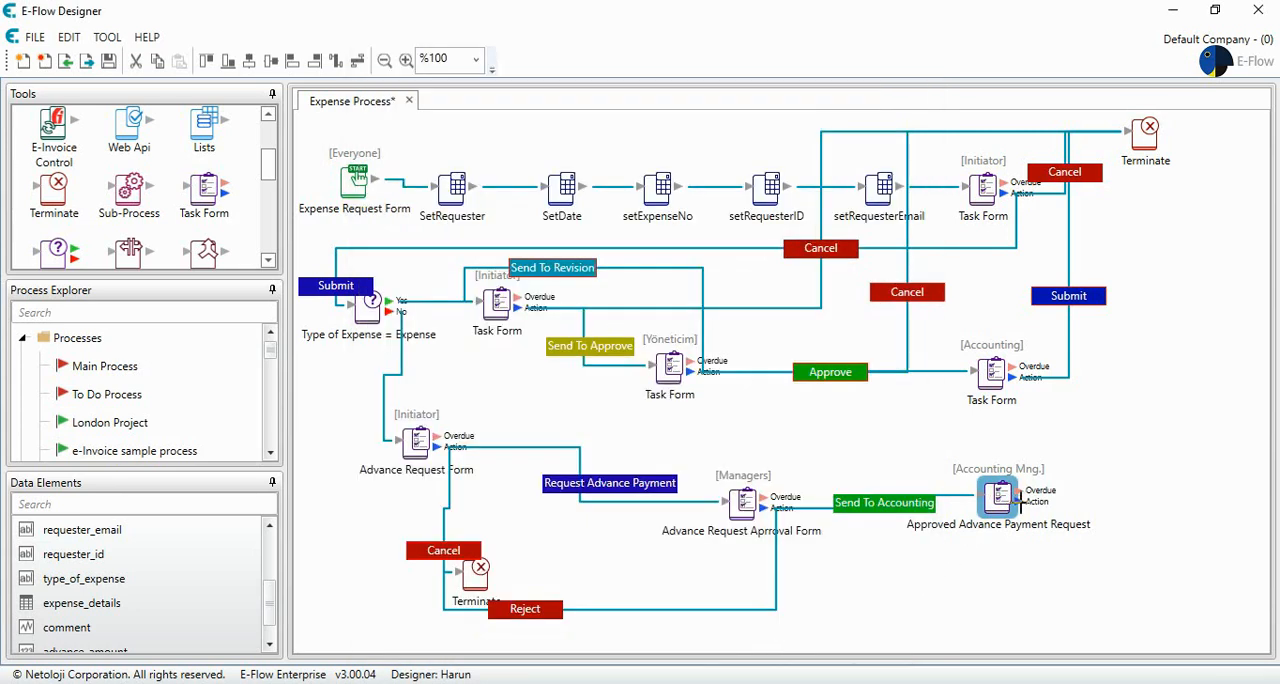
# - Connect the Approved Advance Payment Request's Action output to the Initiator task form after the expense type condition, with button text "Make Payment"
pyautogui.moveTo(1015, 498); pyautogui.dragTo(510, 312)
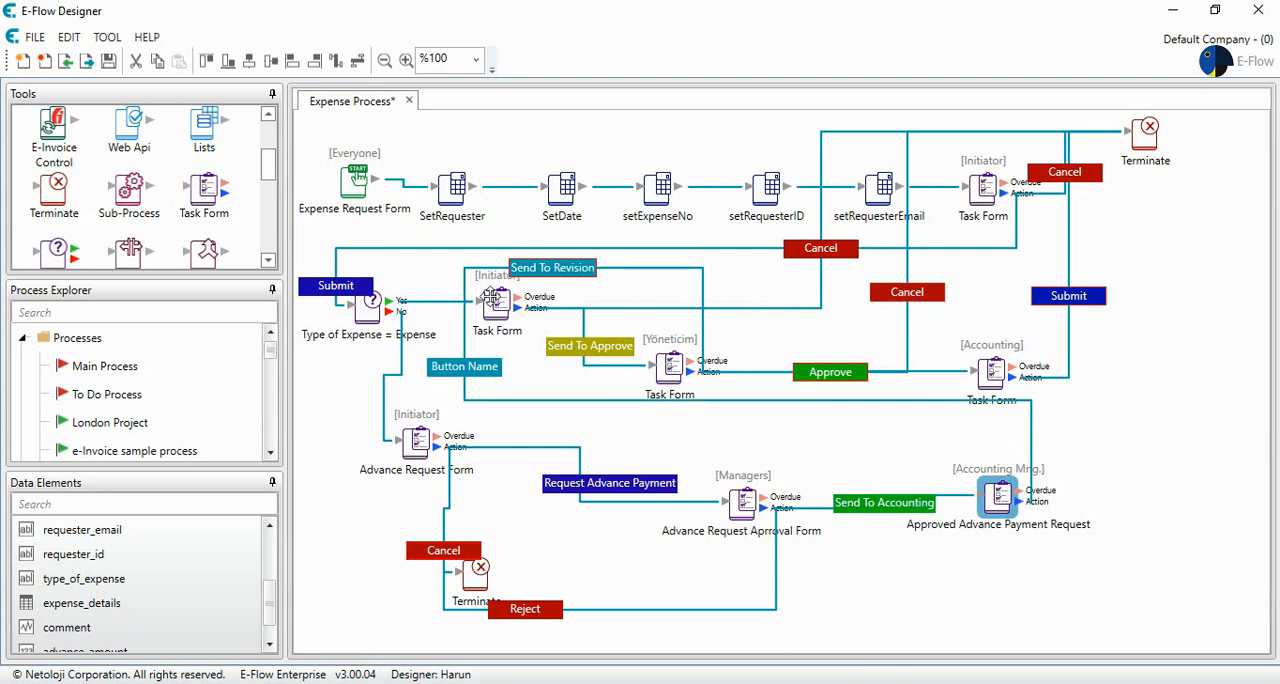
pyautogui.doubleClick(474, 367)
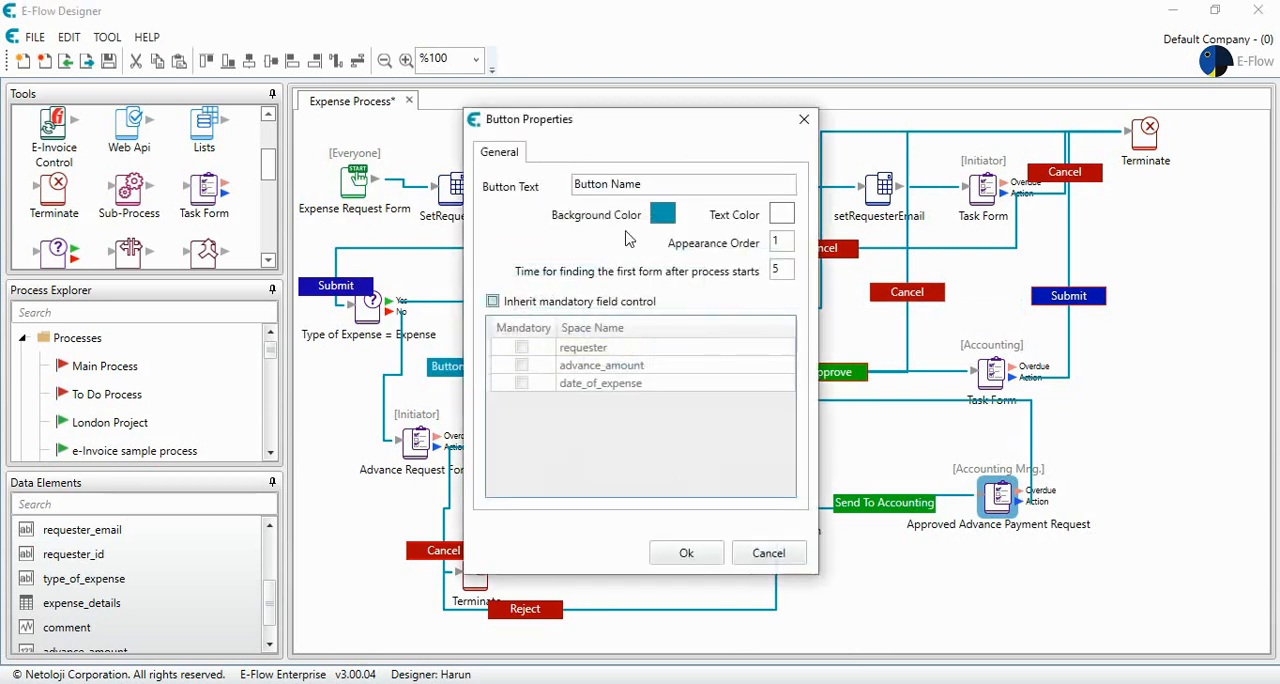
pyautogui.moveTo(648, 187); pyautogui.dragTo(453, 156)
pyautogui.write('Make Payme')
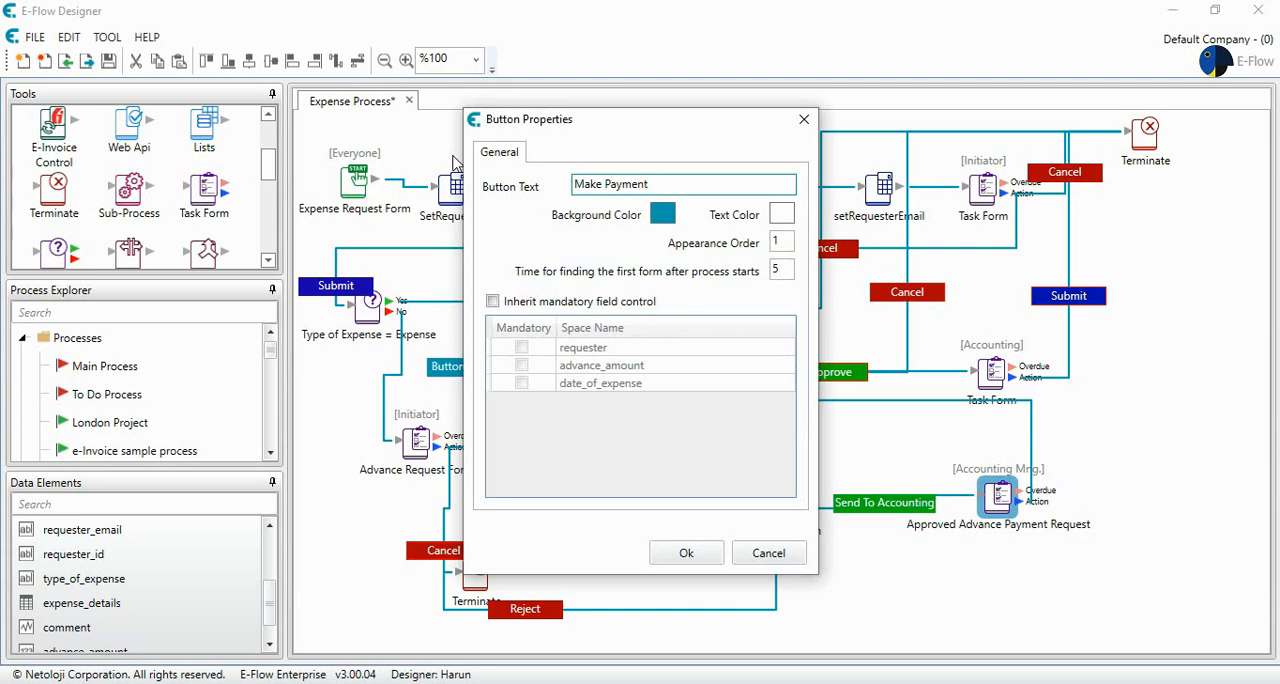
pyautogui.write('nt')
pyautogui.click(684, 555)
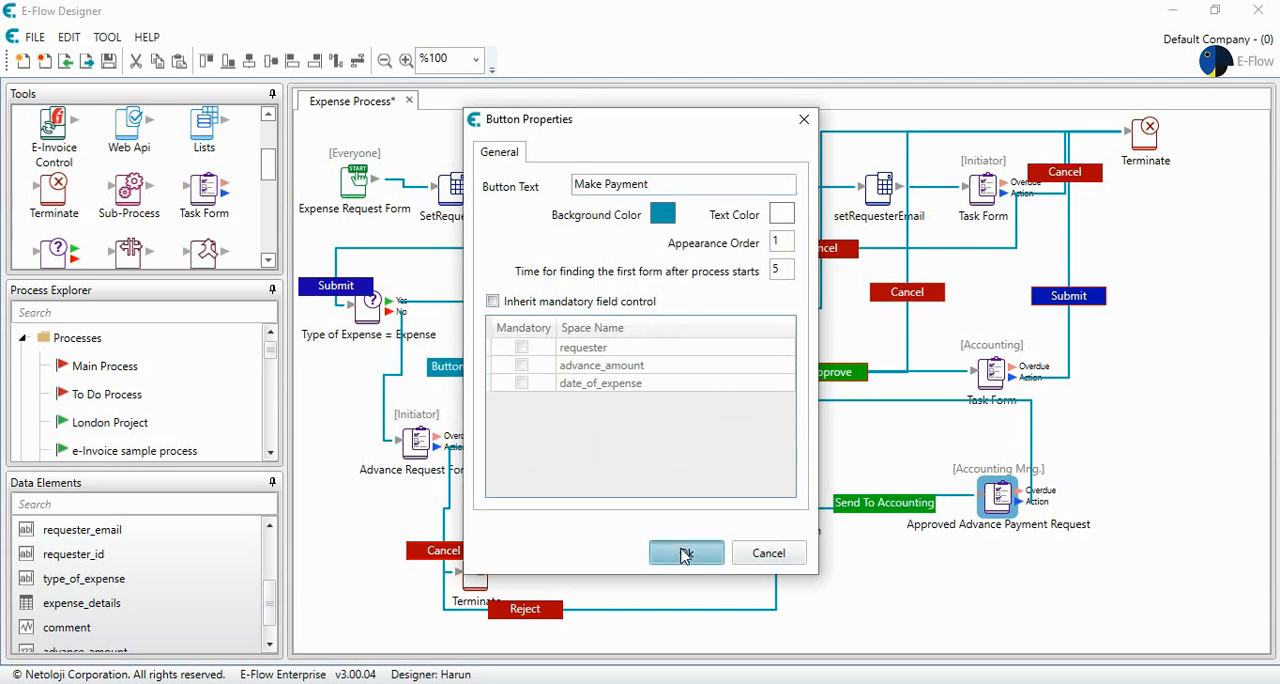
# - Set the Make Payment button's background color to green (#03AE0E) and save the button properties
pyautogui.doubleClick(478, 369)
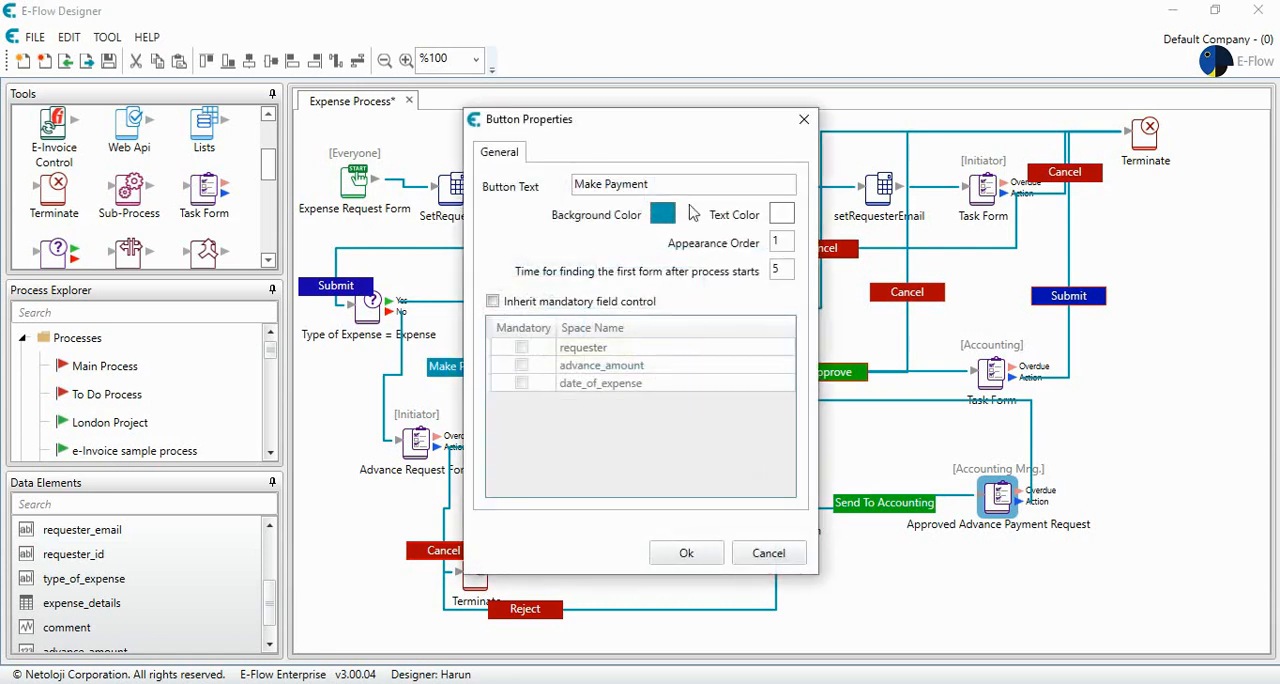
pyautogui.click(663, 212)
pyautogui.moveTo(744, 293); pyautogui.dragTo(740, 268)
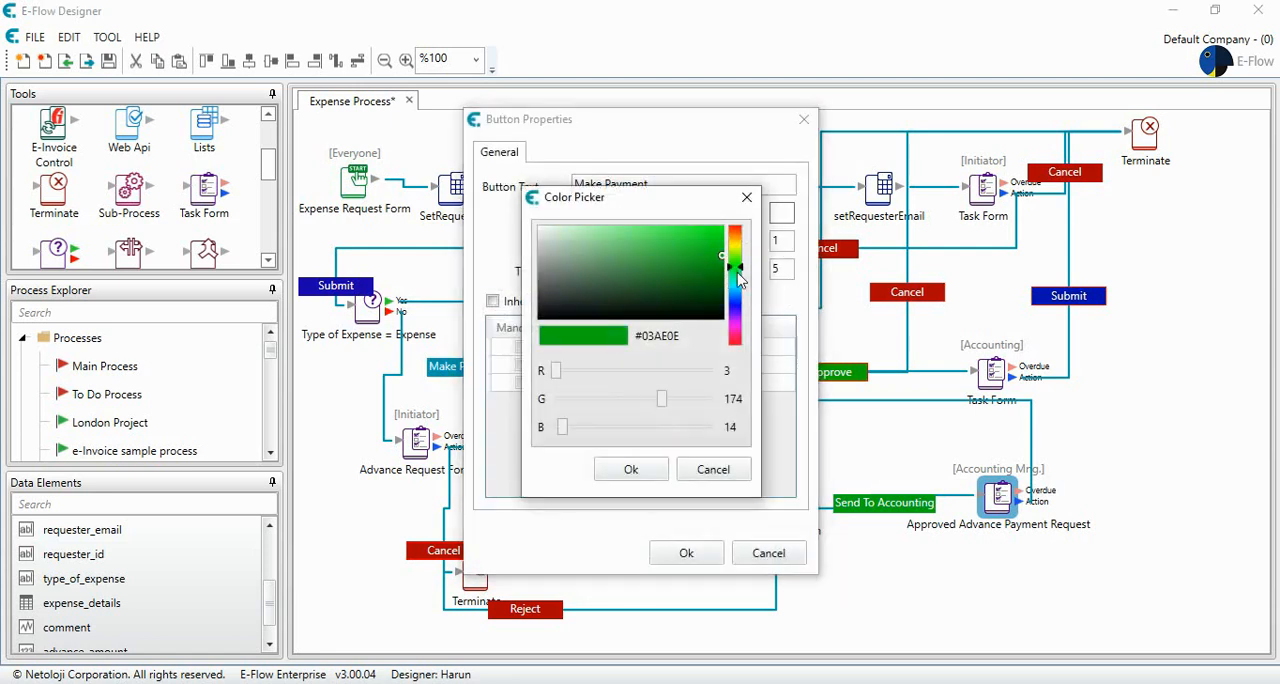
pyautogui.click(631, 469)
pyautogui.click(686, 553)
pyautogui.click(900, 588)
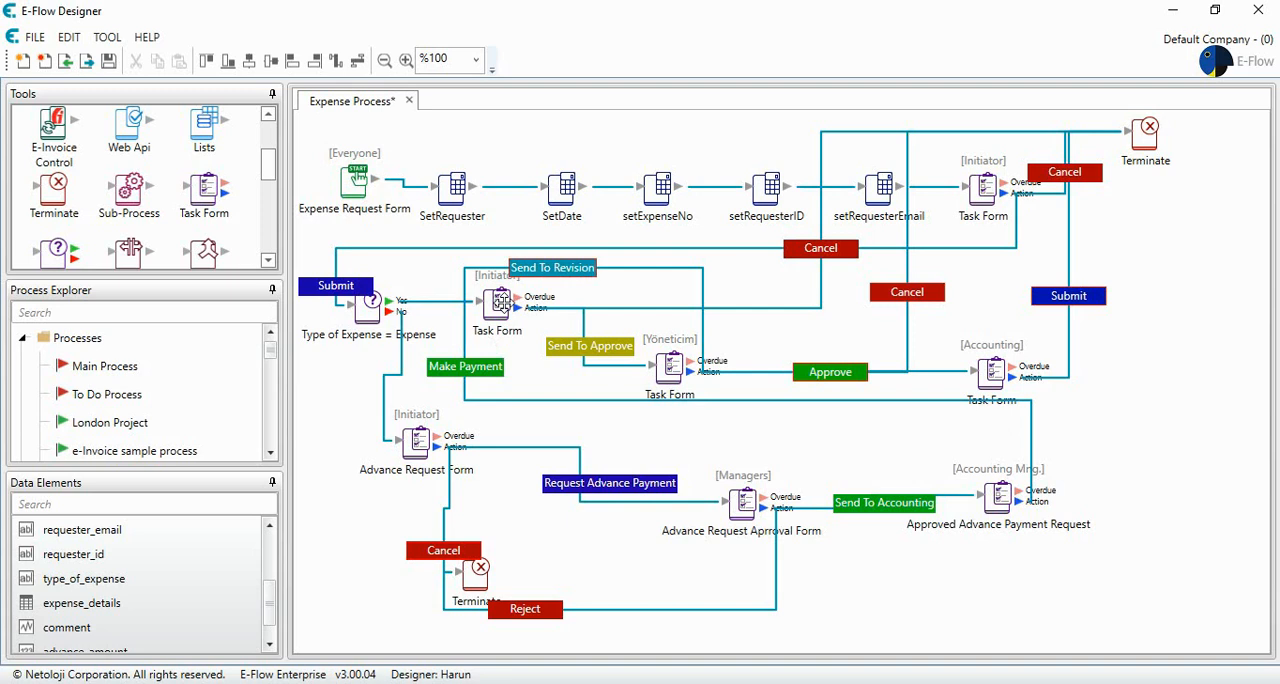
# - Save the Expense Process workflow and activate it
pyautogui.click(109, 63)
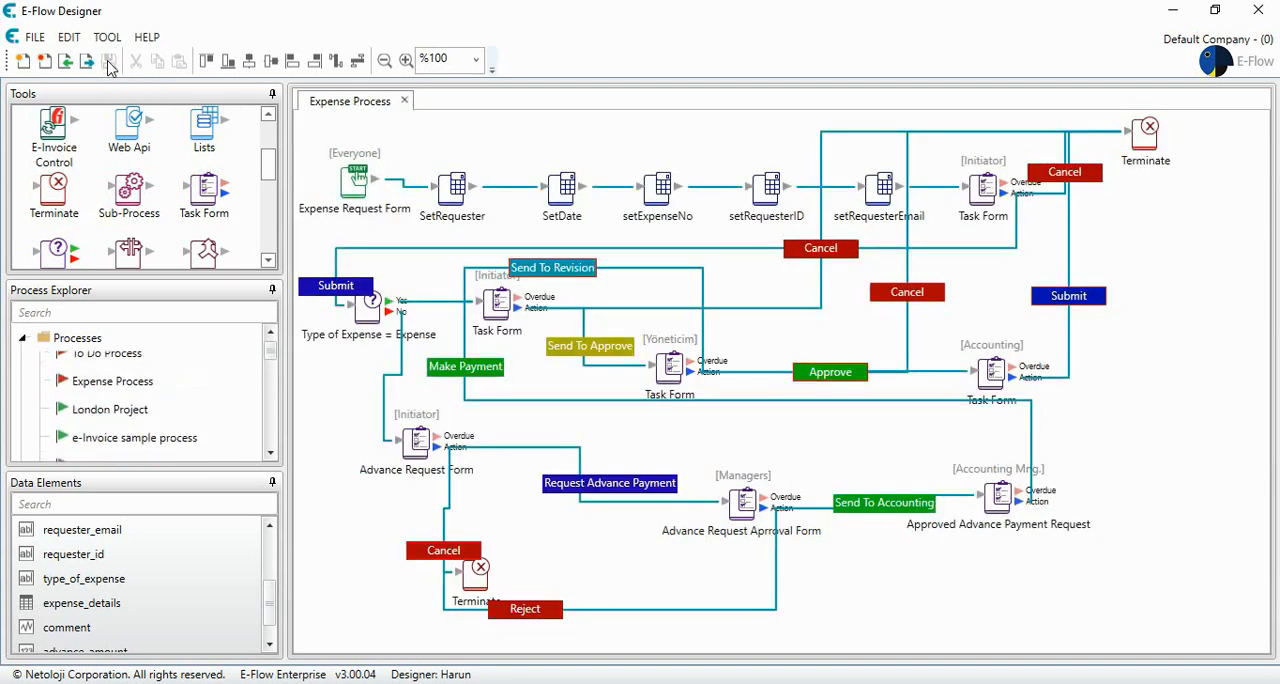
pyautogui.rightClick(128, 422)
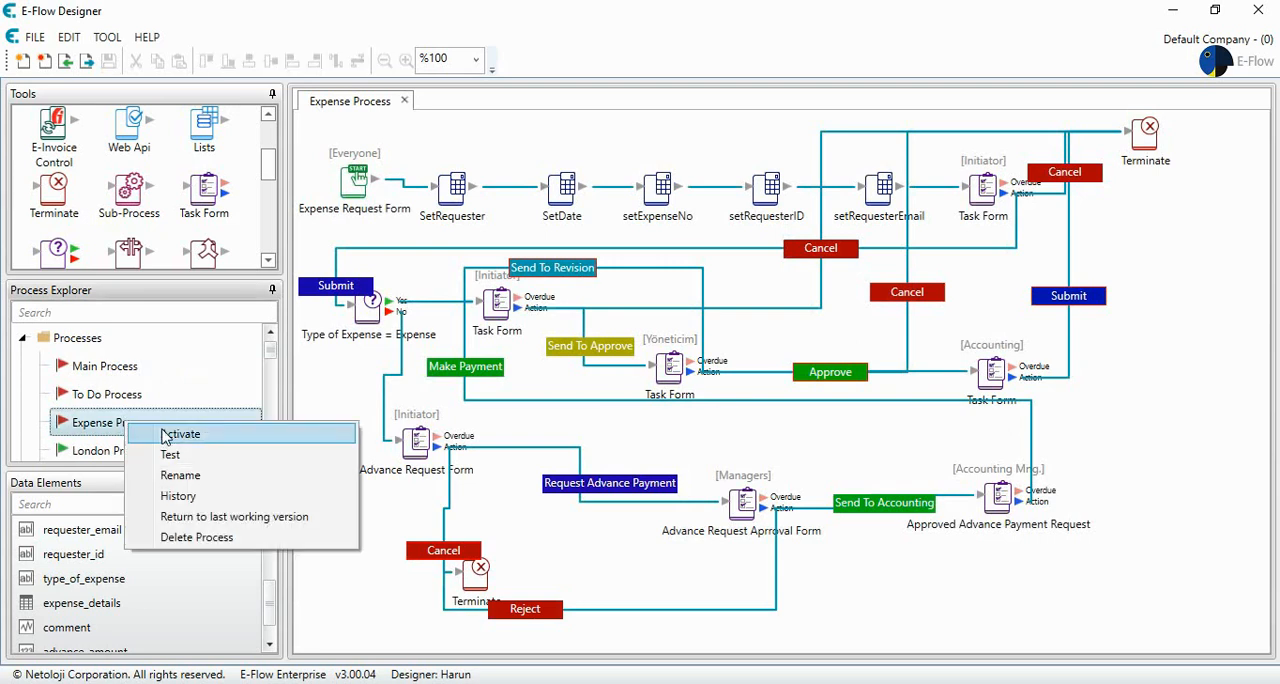
pyautogui.click(165, 435)
pyautogui.scroll(5, 175, 410)
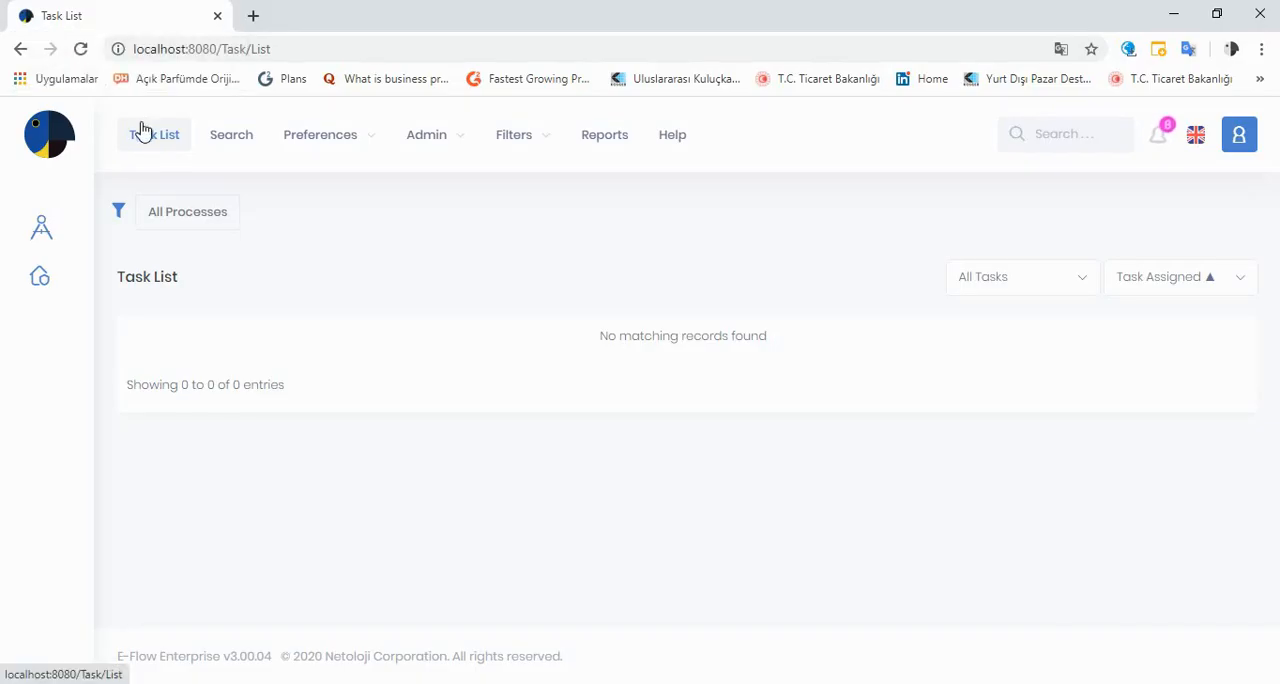
# - In the E-Flow web portal, start an Expense Request Form, choose Advance Payment as the type of expense and submit it
pyautogui.click(40, 276)
pyautogui.scroll(-4, 220, 350)
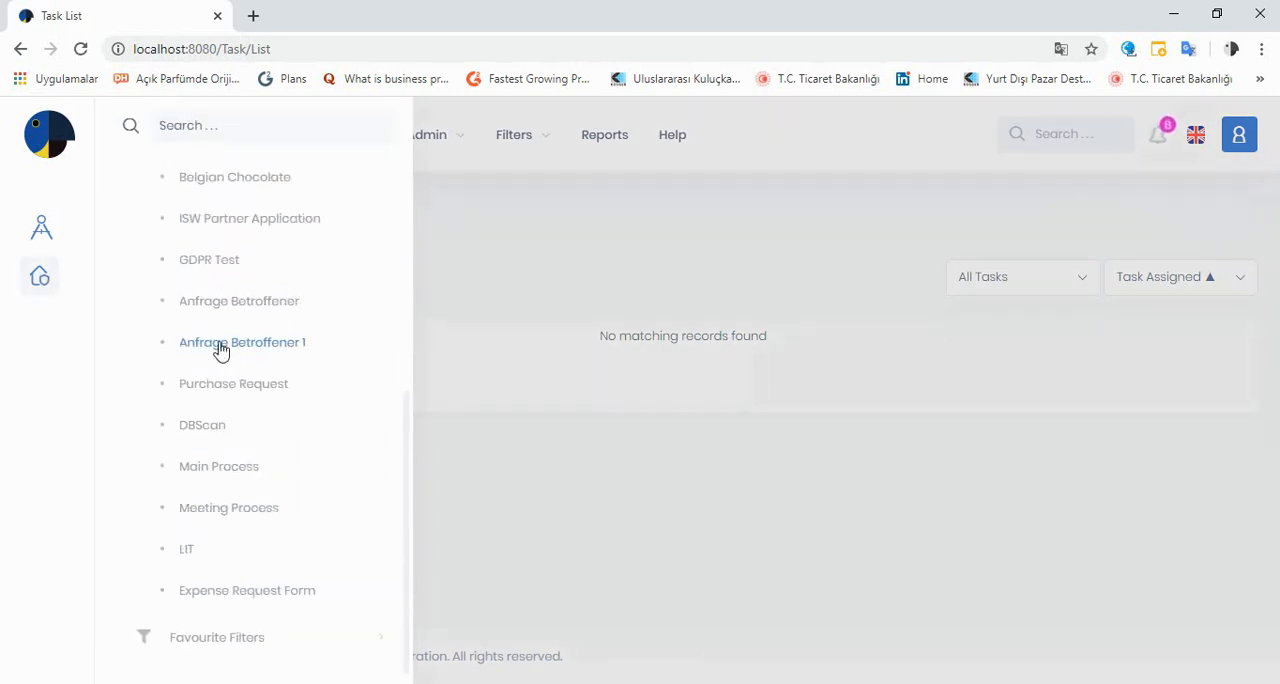
pyautogui.click(232, 594)
pyautogui.click(834, 228)
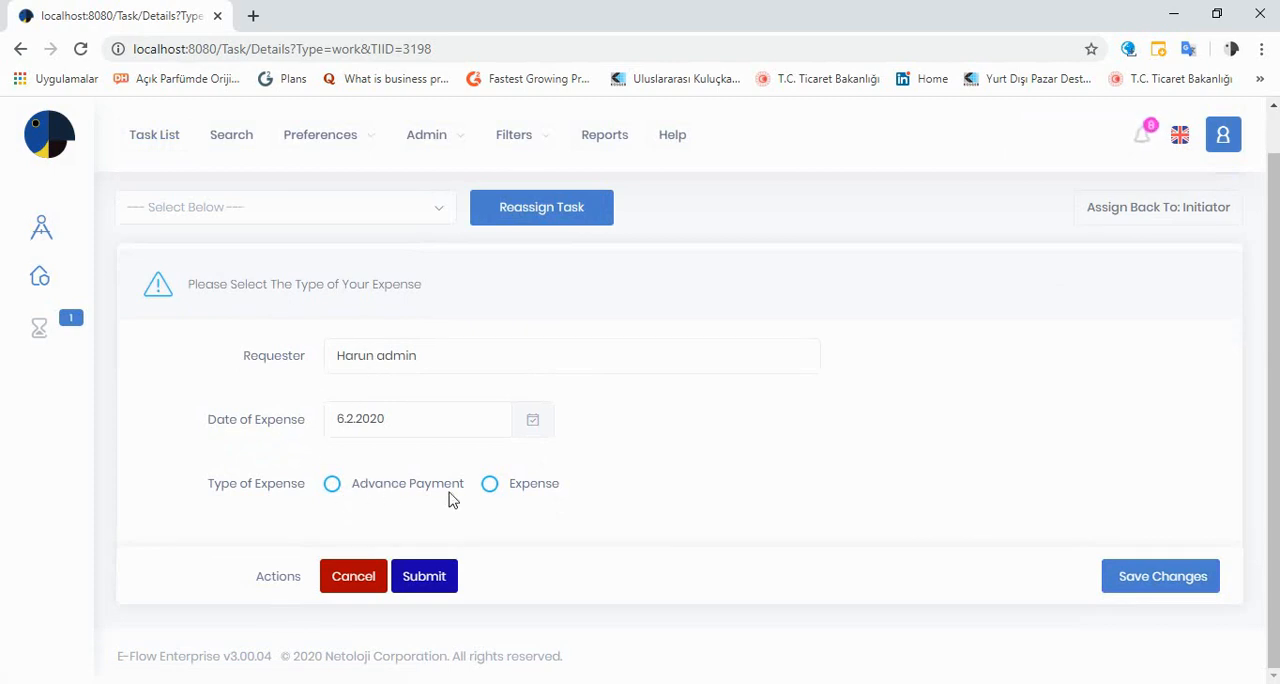
pyautogui.click(333, 486)
pyautogui.click(431, 578)
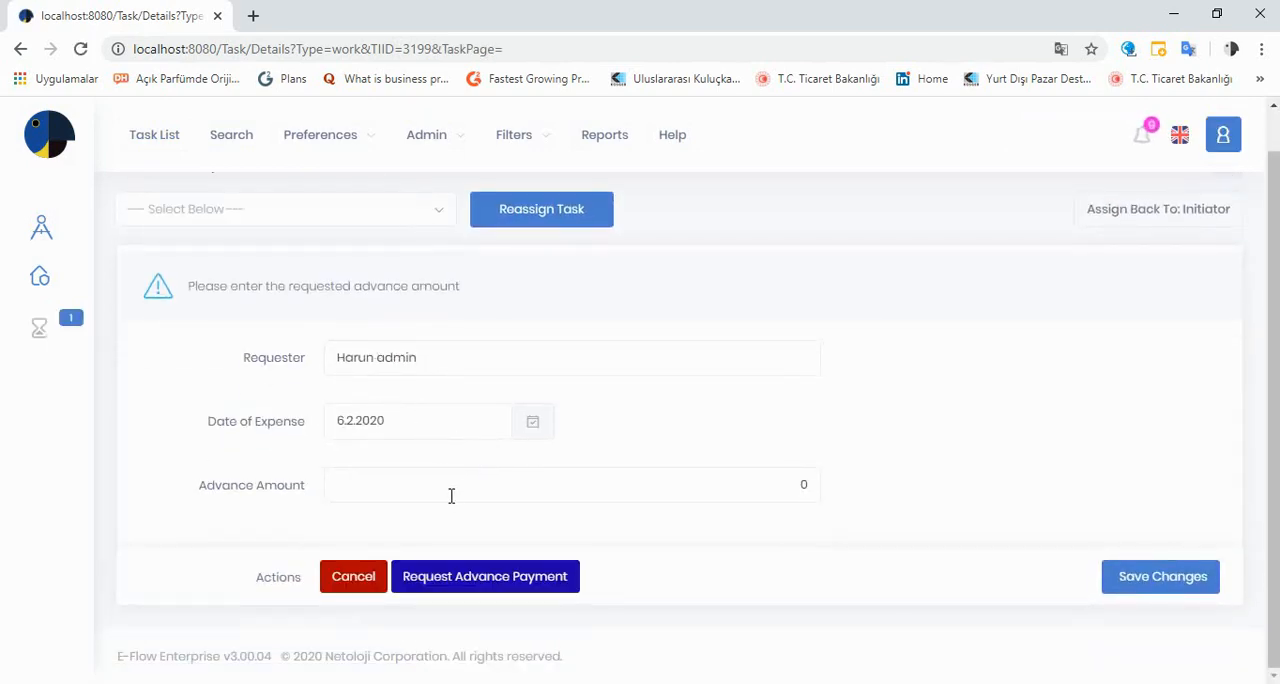
# - Enter 333 as the advance amount and send the advance payment request
pyautogui.click(552, 490)
pyautogui.write('333')
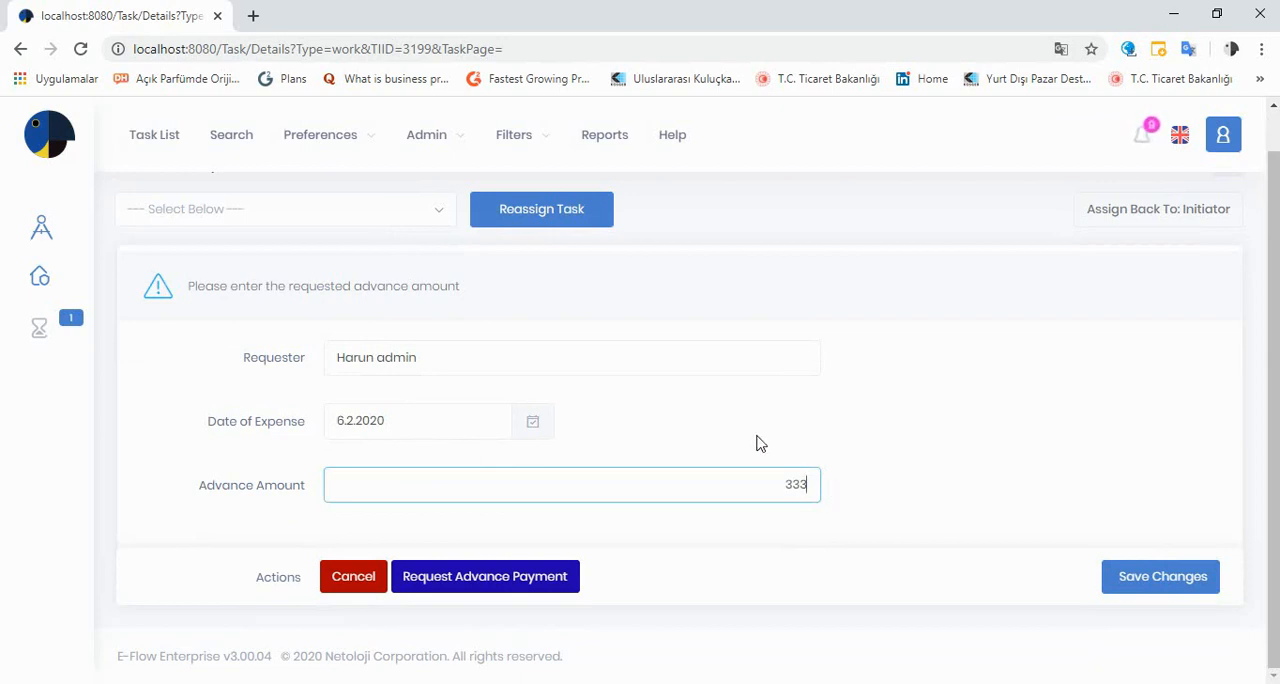
pyautogui.click(710, 436)
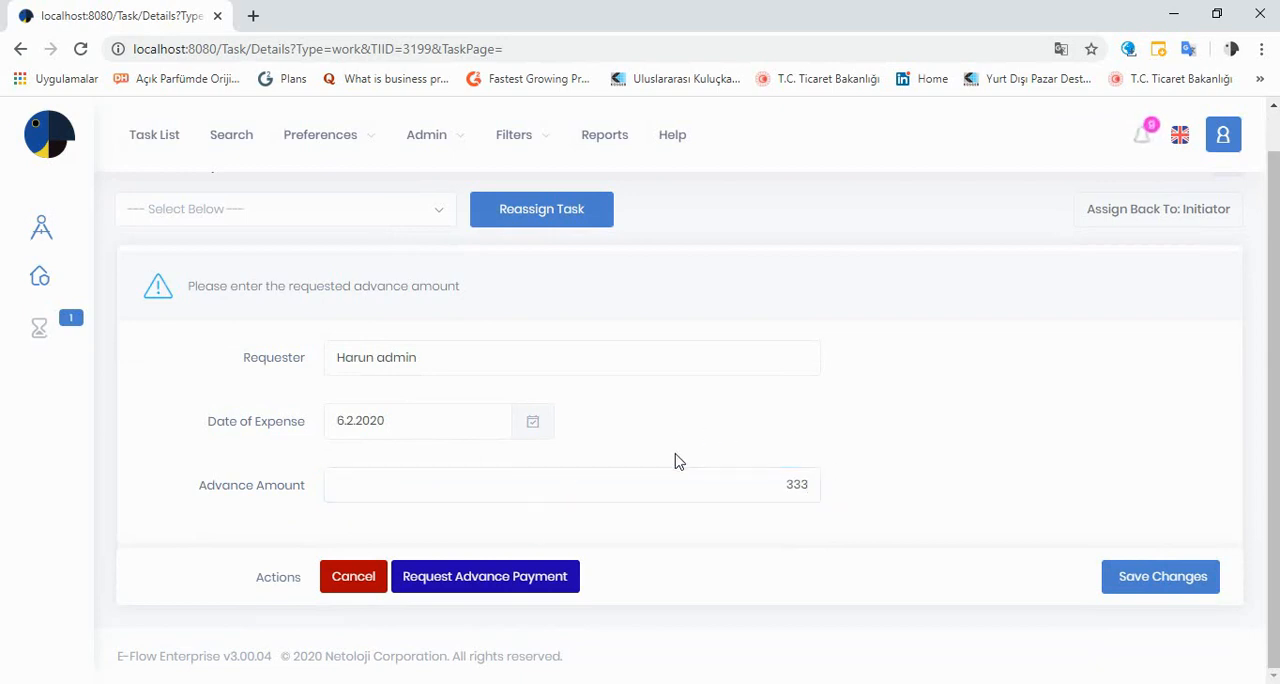
pyautogui.click(500, 590)
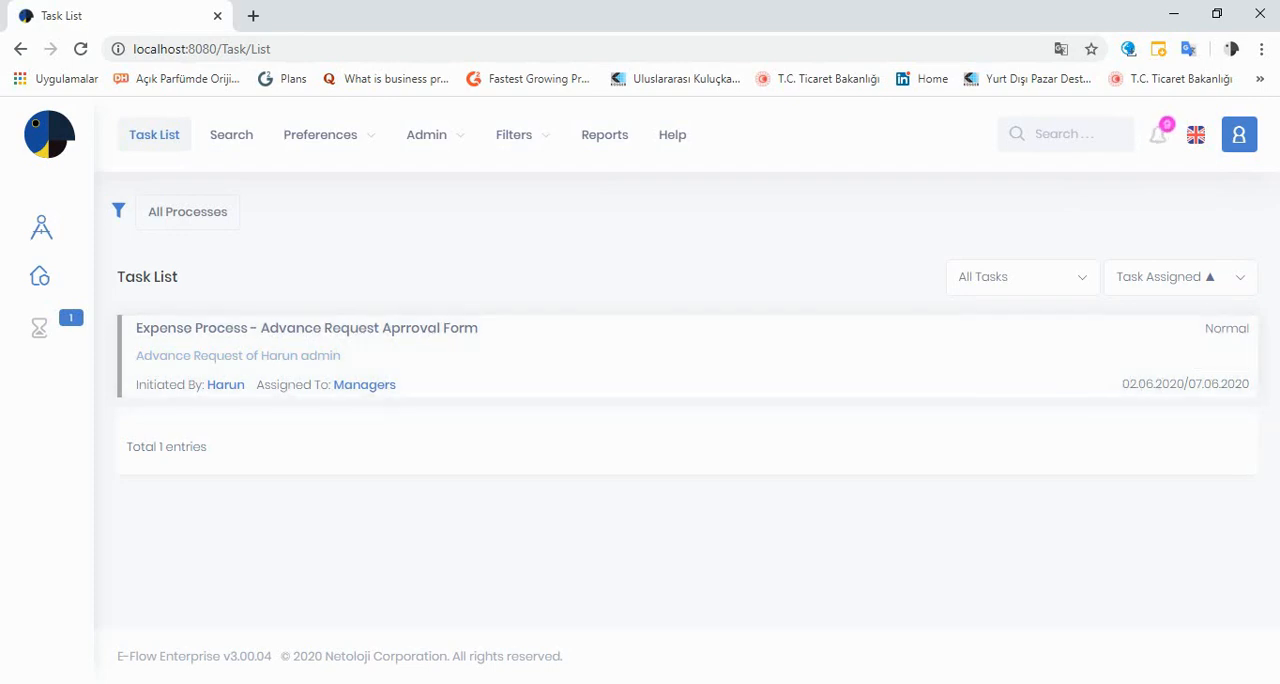
# - Run the Managers' advance request approval task and send the request to accounting
pyautogui.click(1219, 357)
pyautogui.scroll(-2, 828, 401)
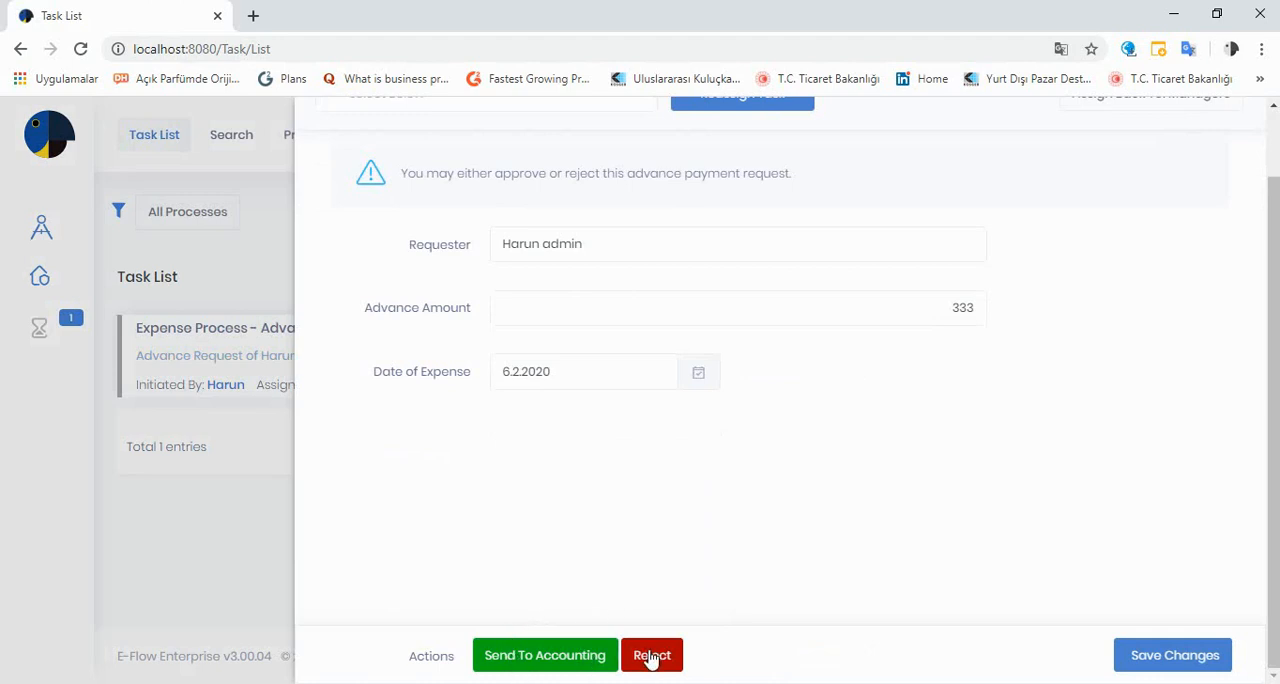
pyautogui.click(565, 657)
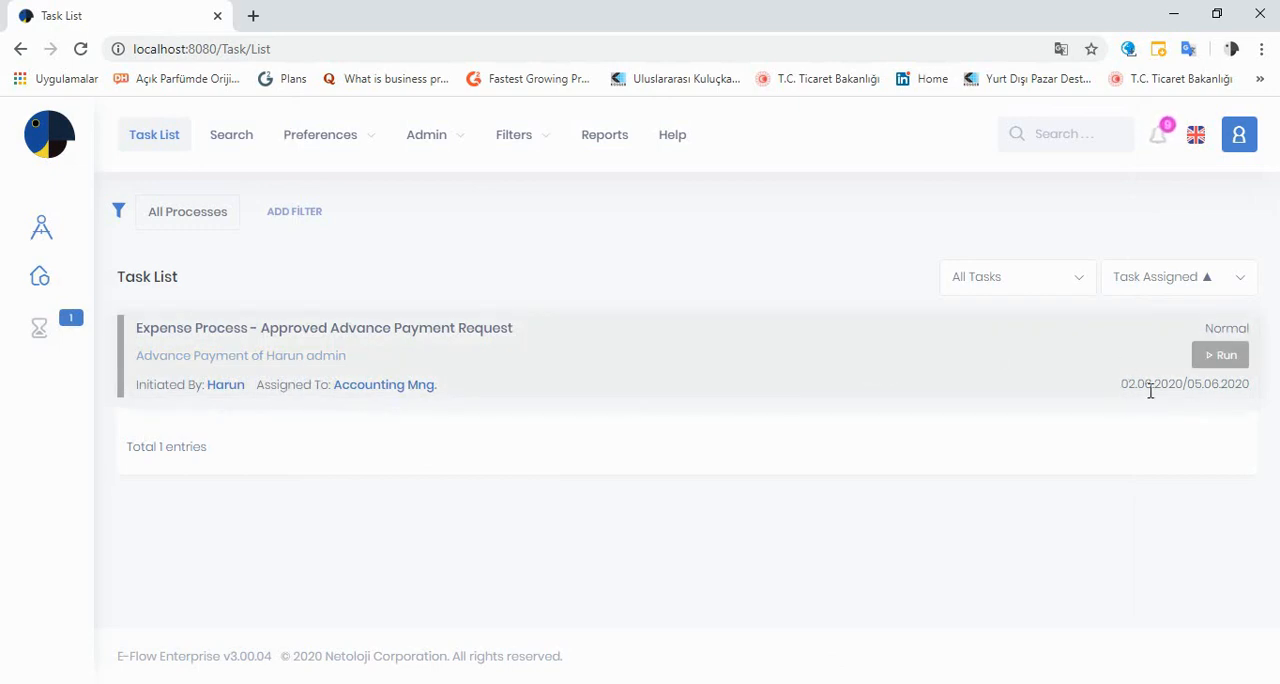
# - Open the Accounting Mng. Approved Advance Payment Request task, review its fields and actions, and close it without making the payment
pyautogui.click(1222, 360)
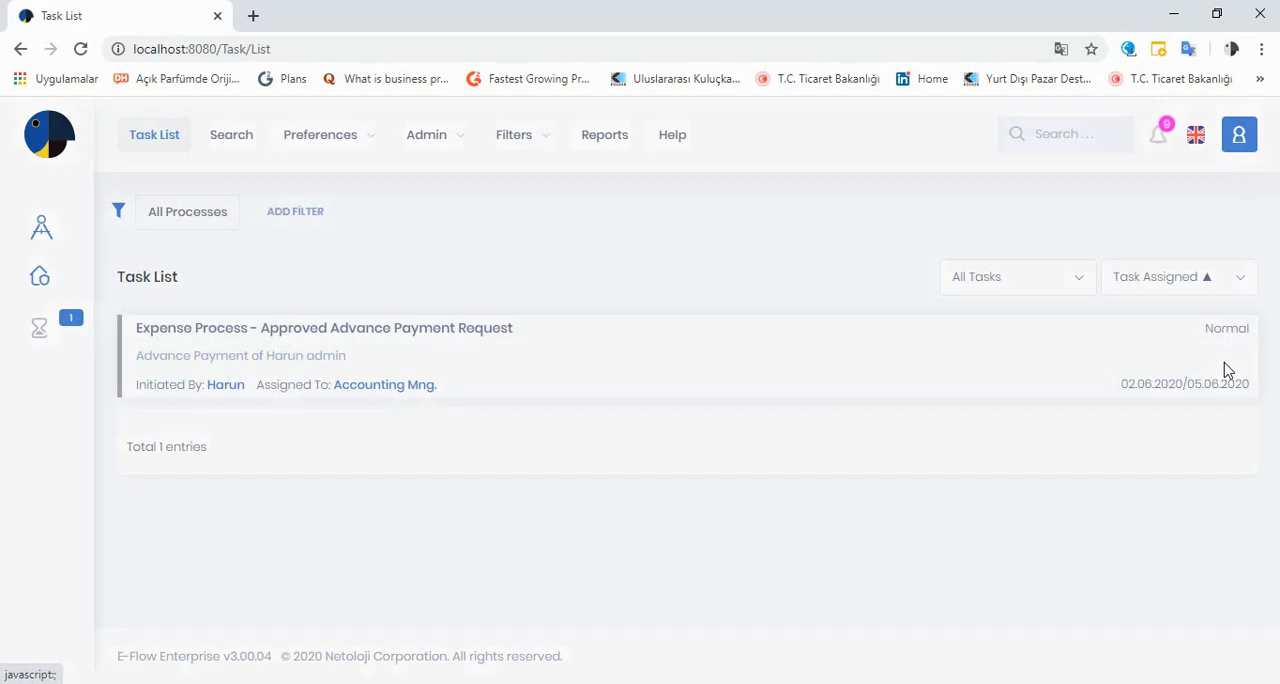
pyautogui.scroll(-1, 820, 436)
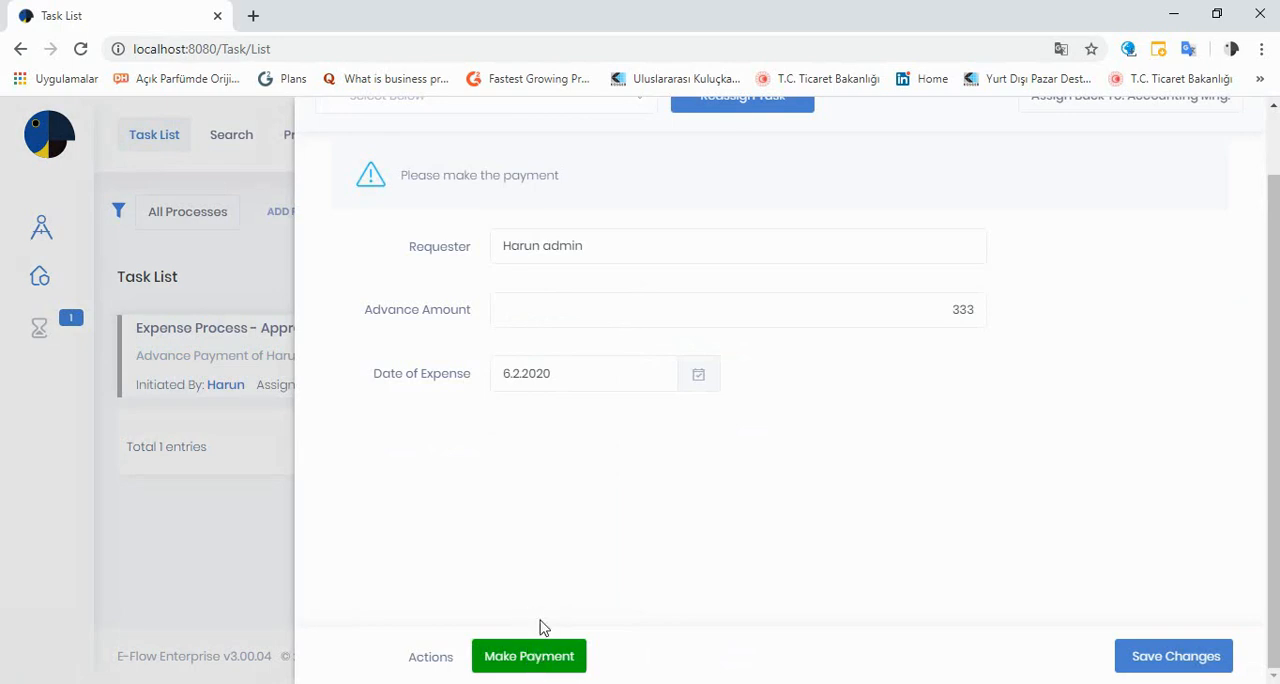
pyautogui.scroll(1, 541, 605)
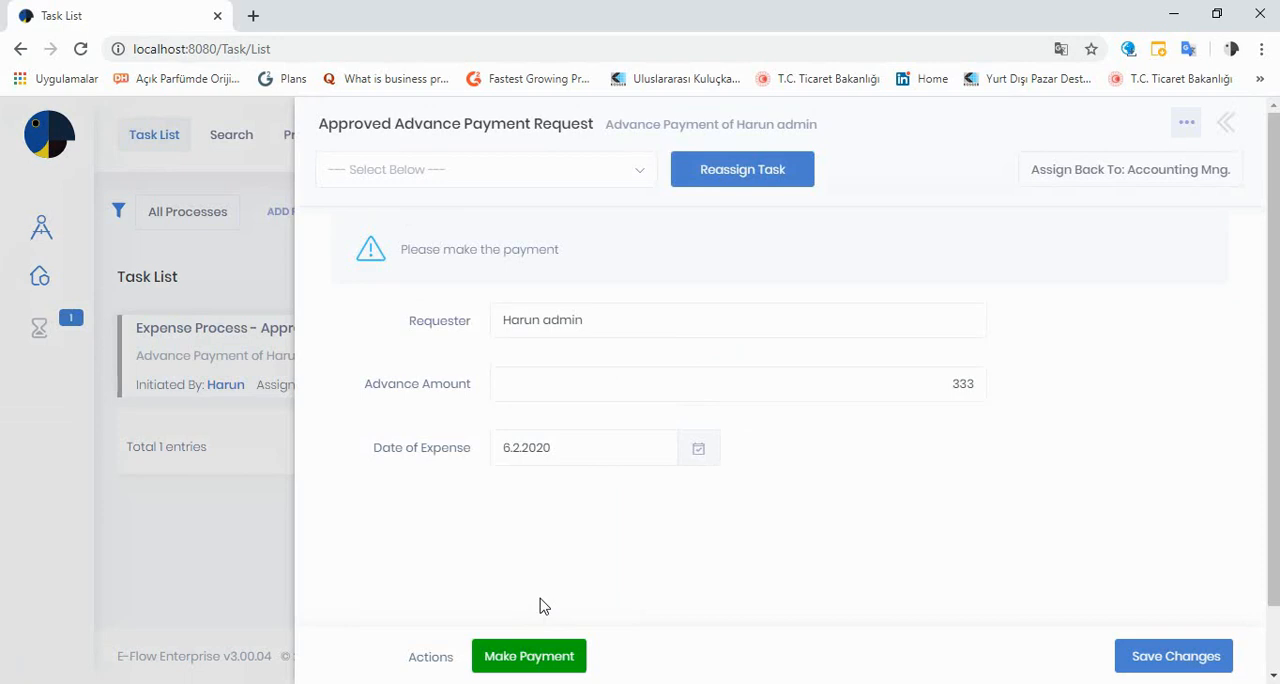
pyautogui.click(221, 525)
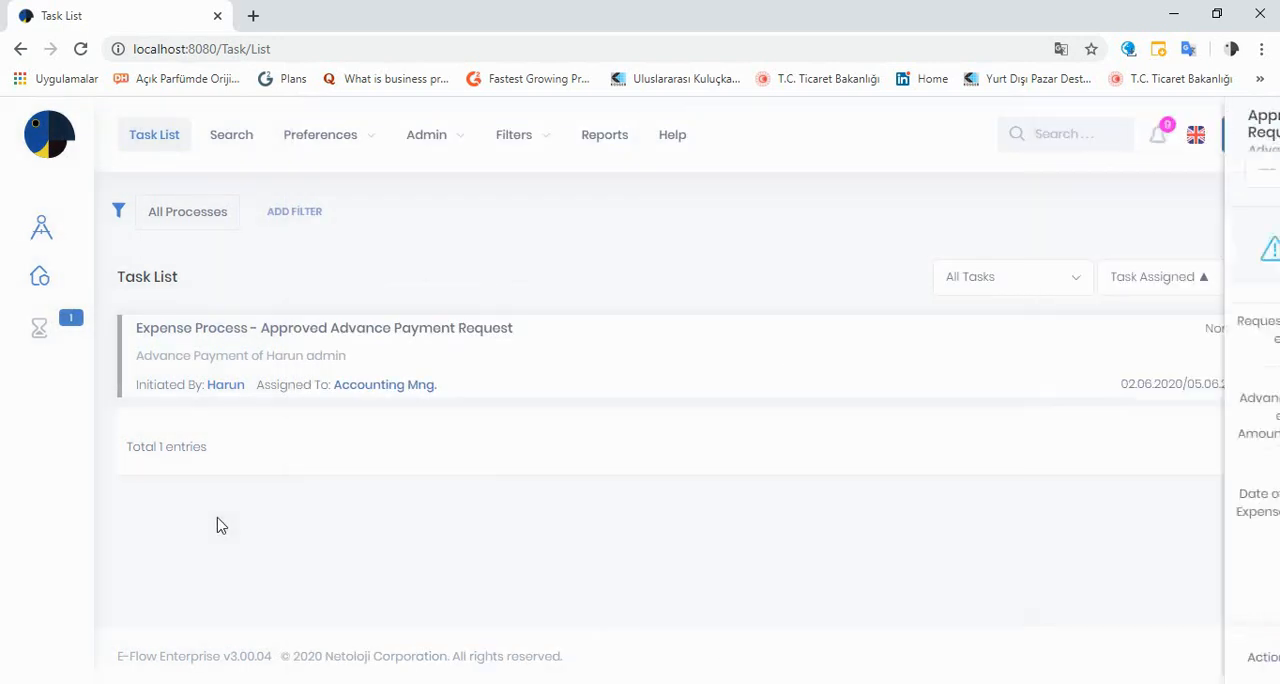